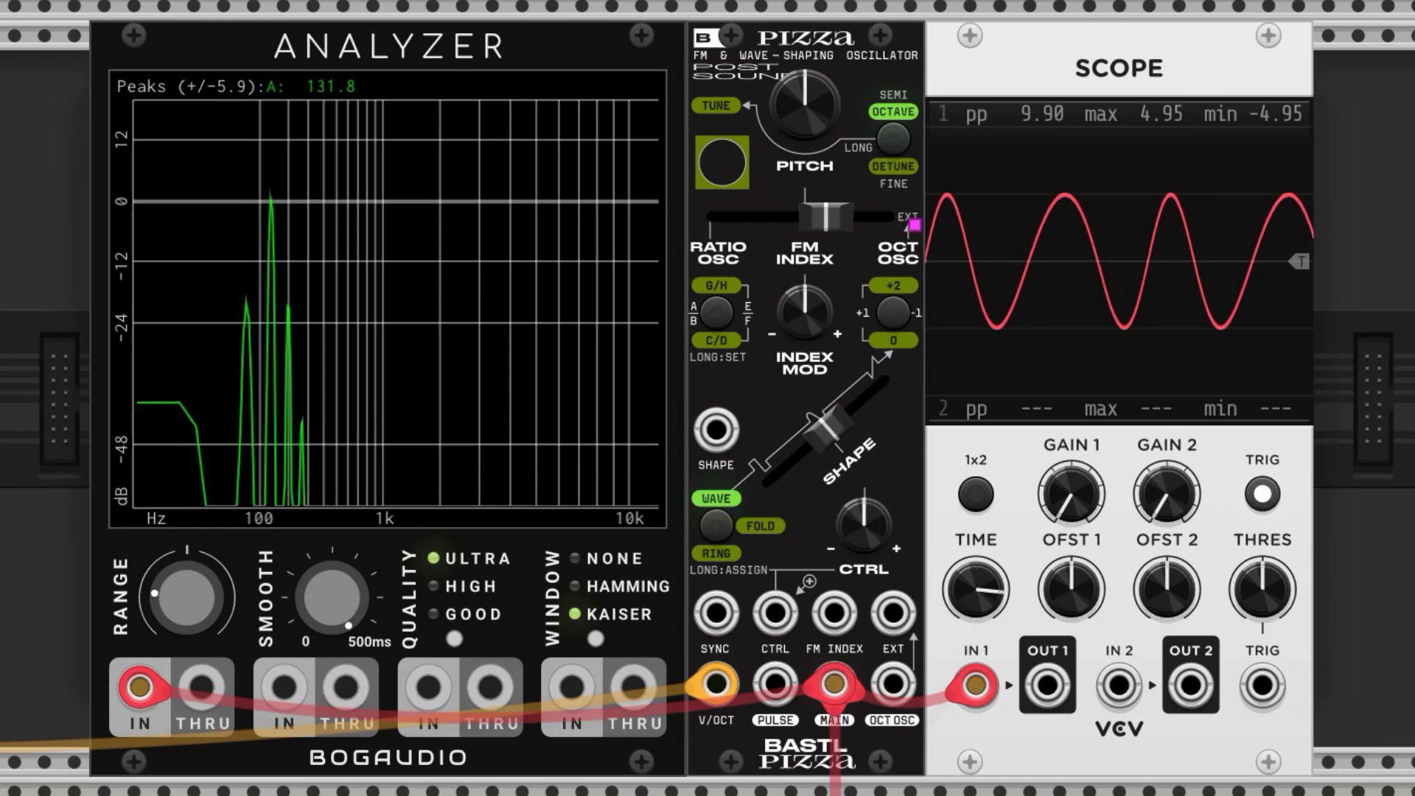
Center the FM Index slider, raise Index Mod slightly, and patch a cable into the oscillator's FM Index input
left_click_drag(842, 215, 805, 215)
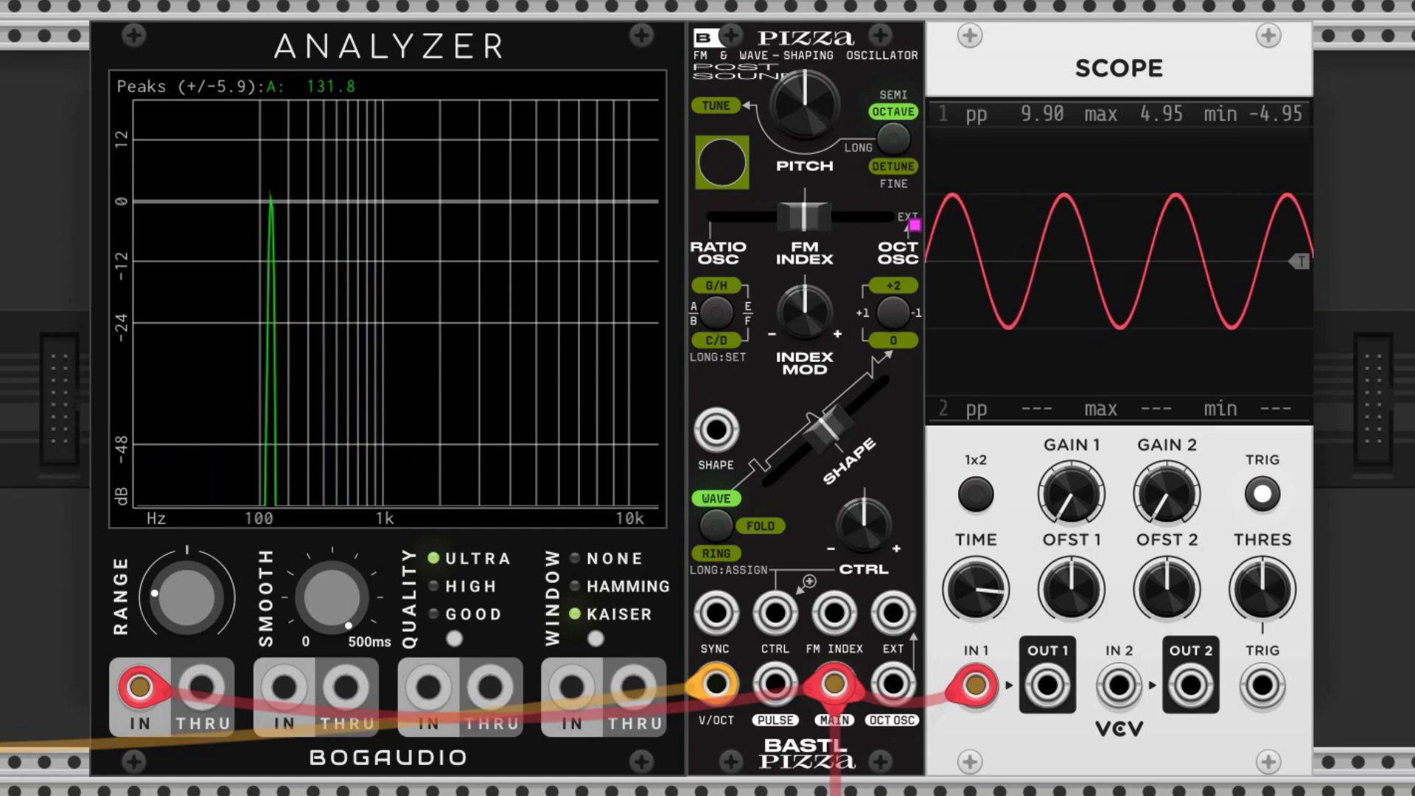
mouse_move(804, 312)
left_mouse_down()
mouse_move(805, 291)
mouse_move(804, 337)
mouse_move(805, 291)
left_mouse_up()
left_click_drag(1, 530, 827, 630)
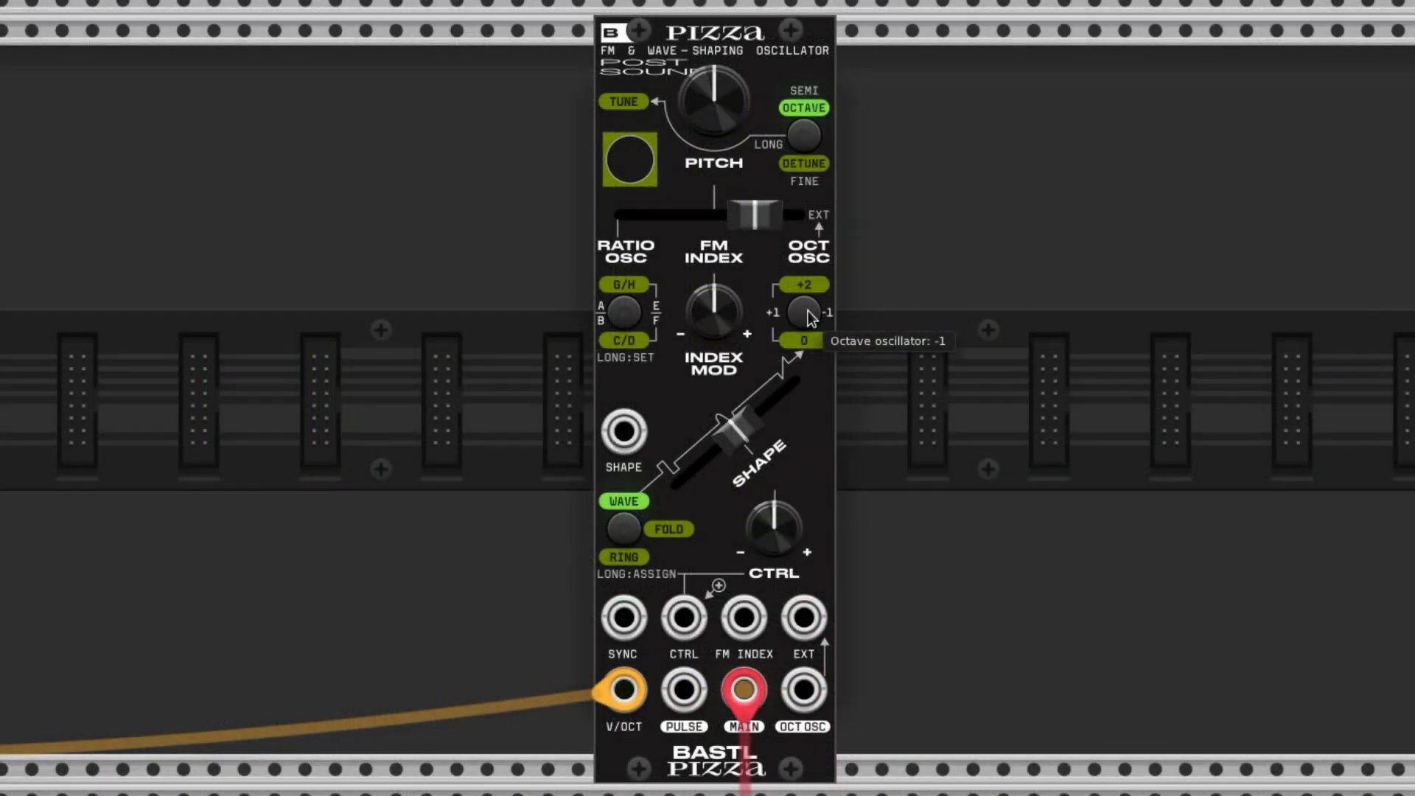
Cycle the octave oscillator through its 0, +1 and +2 settings and return it to -1
left_click(807, 312)
left_click(808, 311)
left_click(808, 311)
left_click(807, 311)
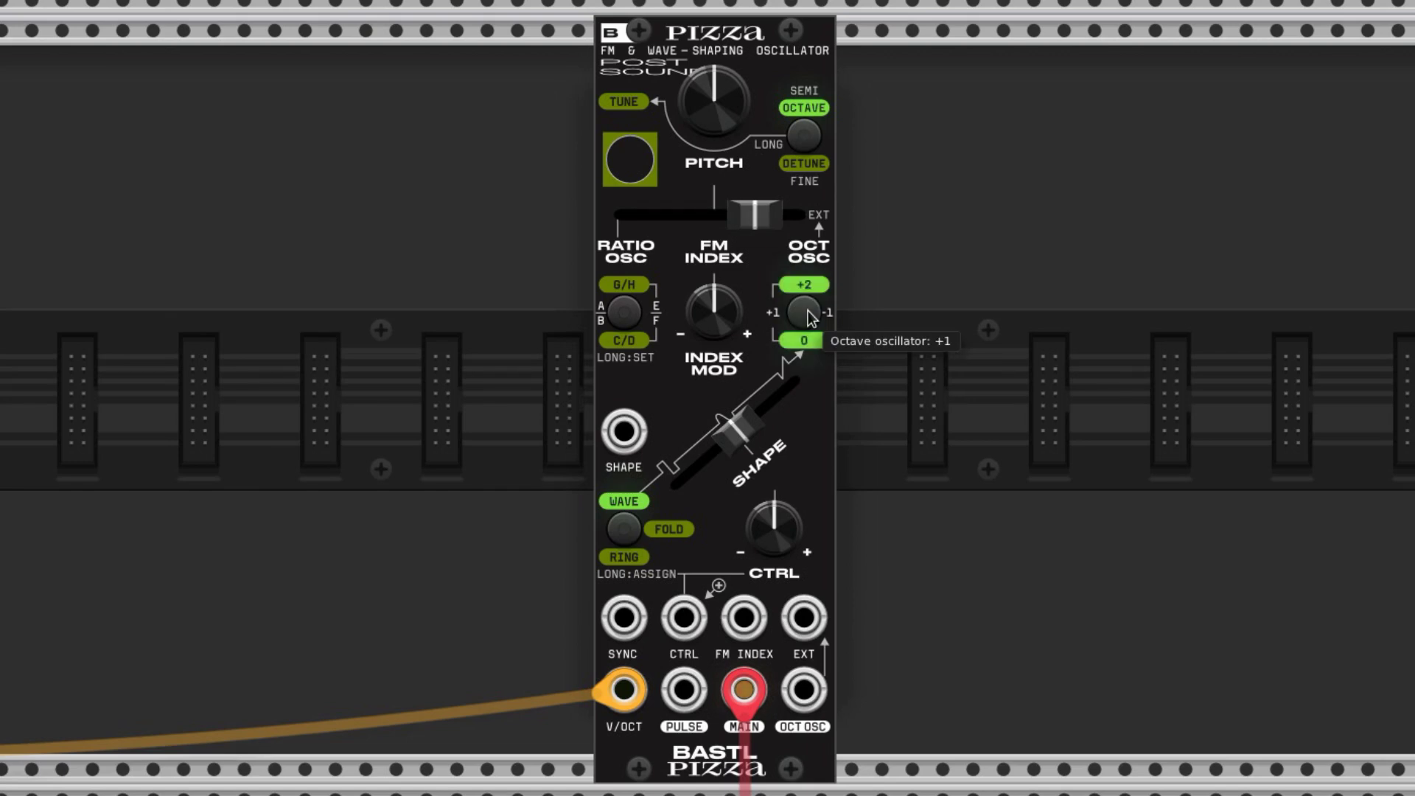
left_click(807, 311)
left_click(807, 311)
left_click(807, 311)
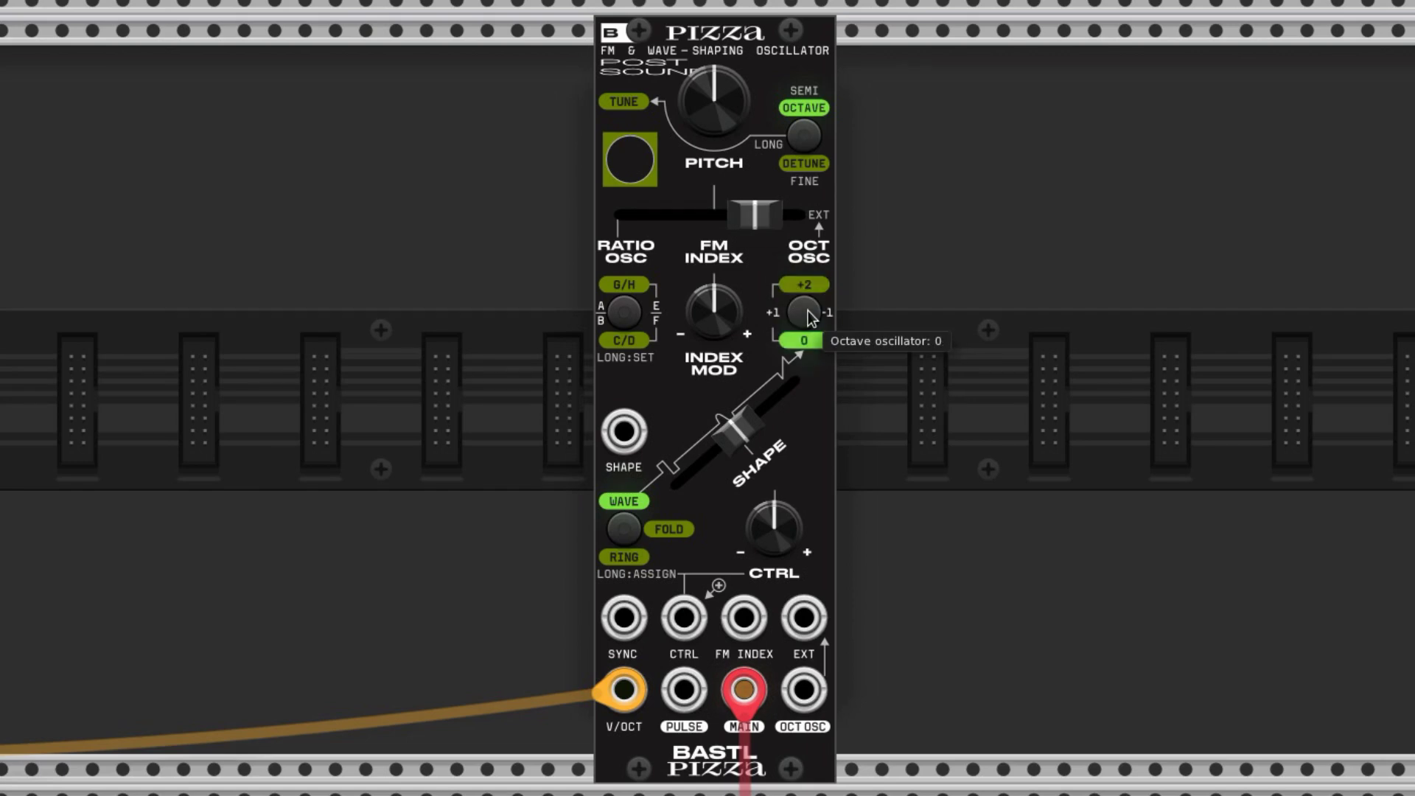
left_click(807, 311)
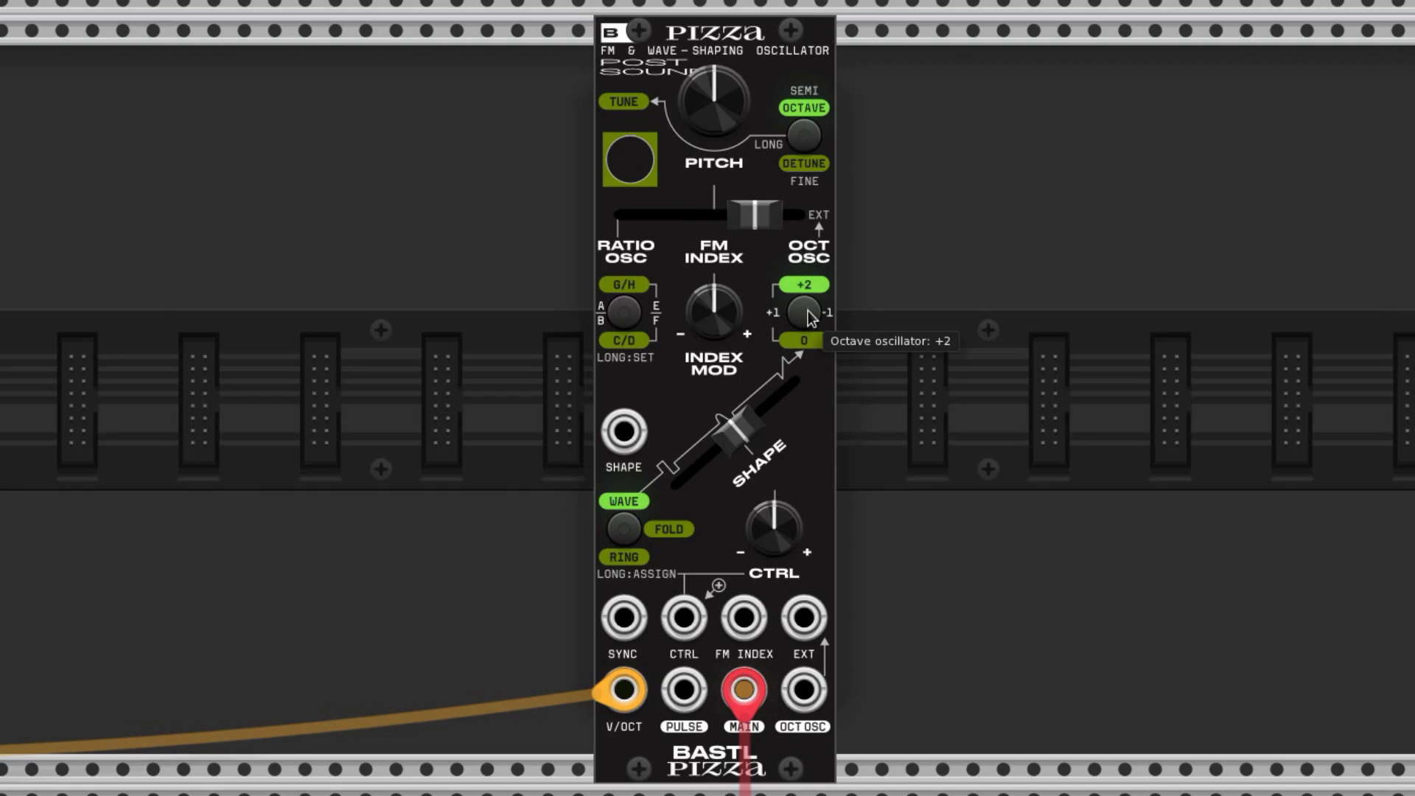
left_click(808, 311)
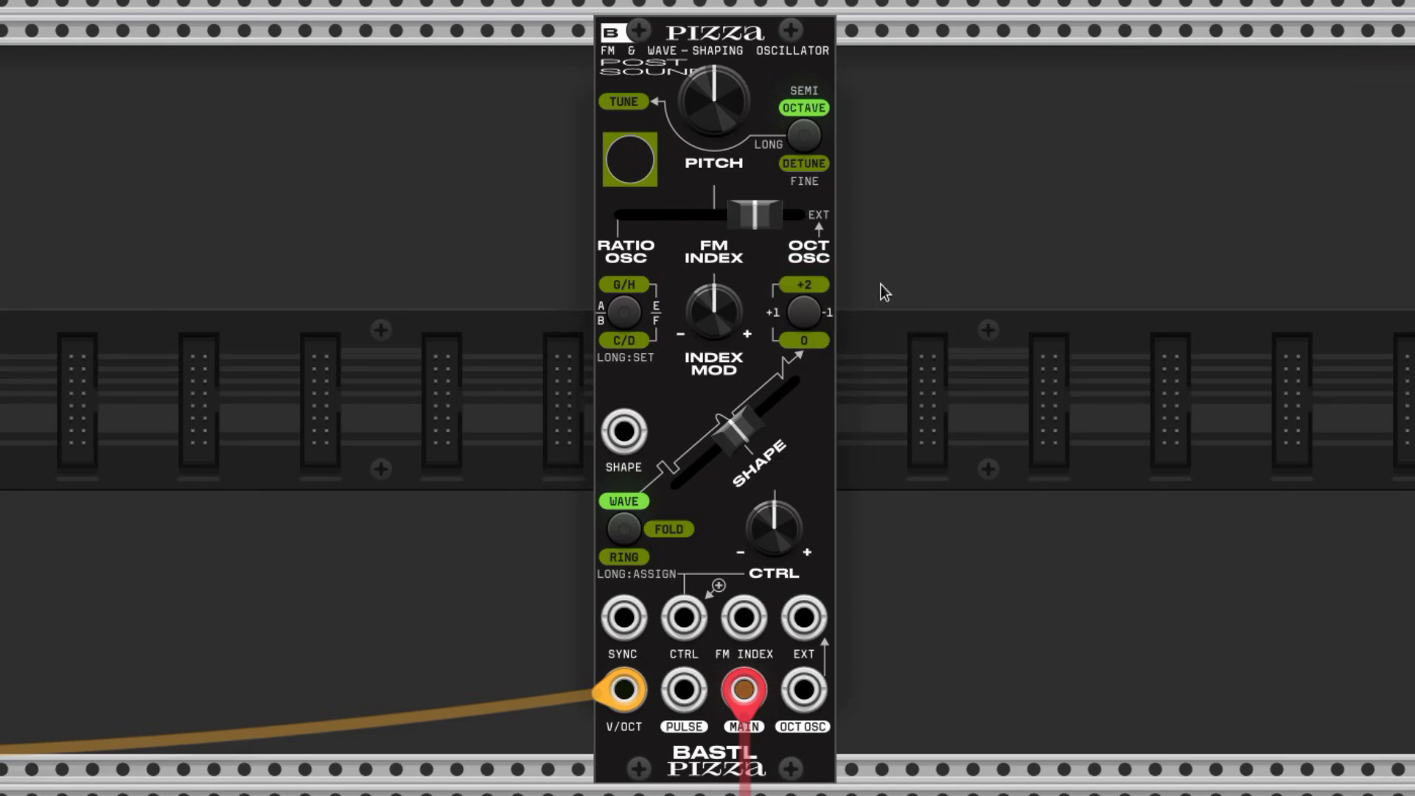
Shift FM Index toward the ratio oscillator and cycle its ratio presets, ending on A/B = 3/2
left_click_drag(751, 215, 676, 216)
left_click(624, 316)
left_click(624, 316)
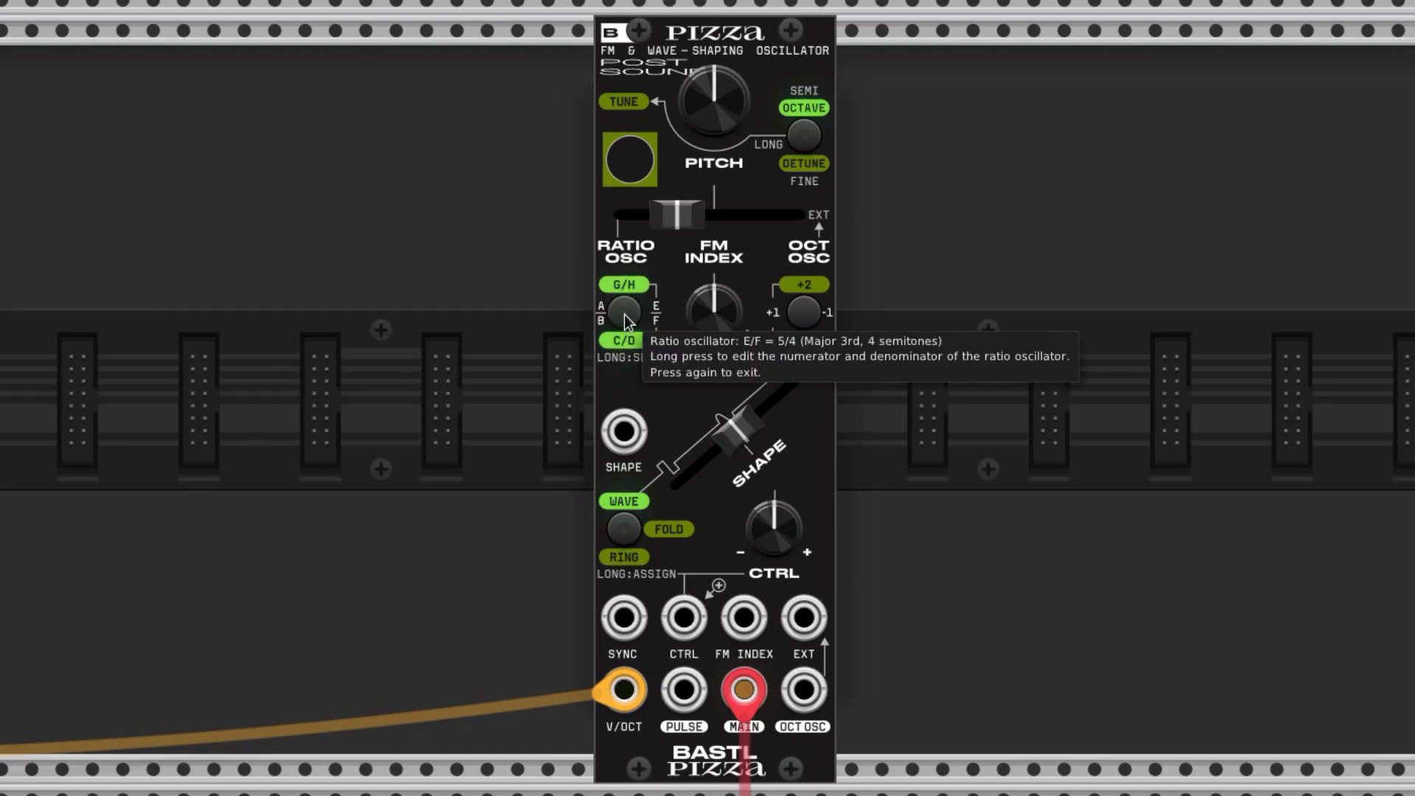
left_click(625, 315)
left_click(625, 316)
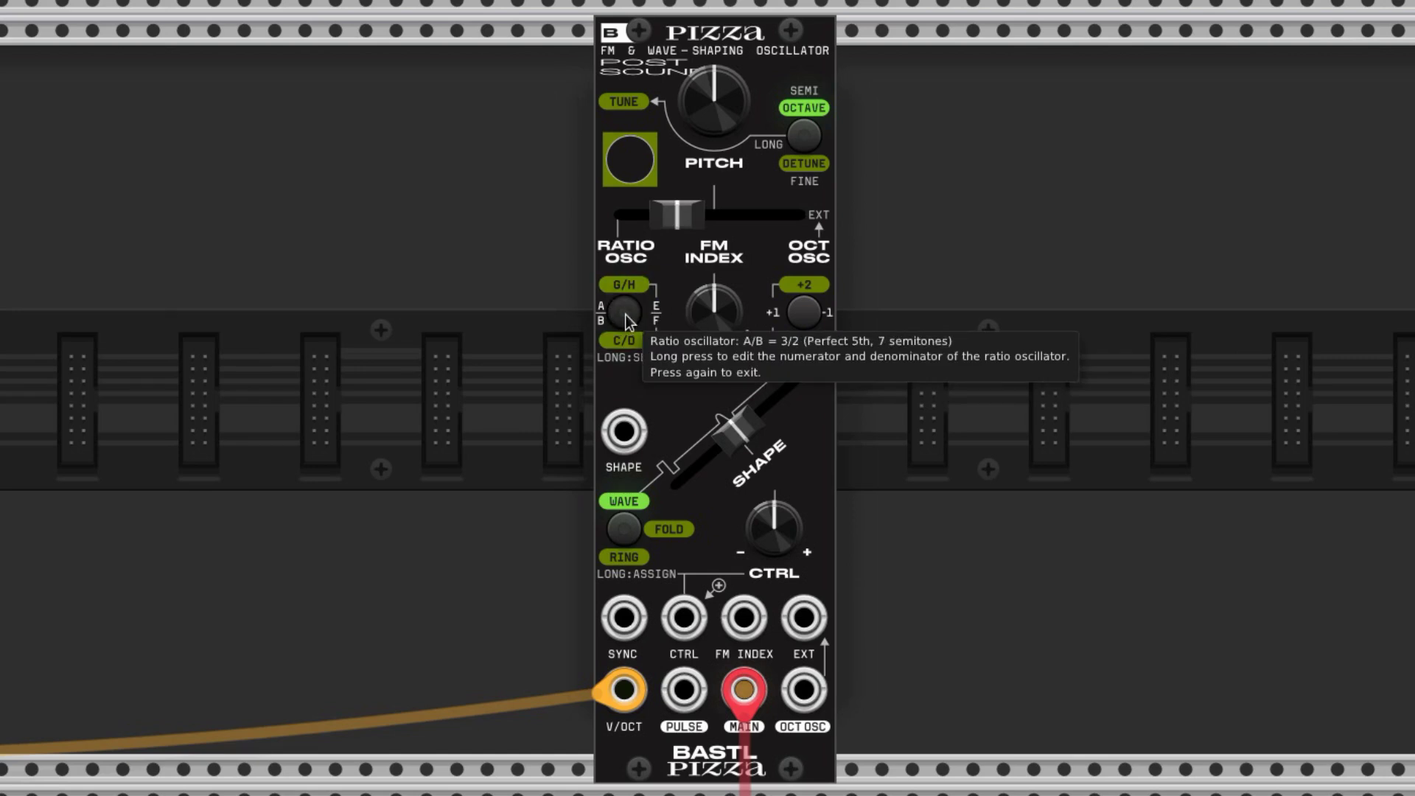
left_click(625, 316)
left_click(625, 315)
left_click(625, 315)
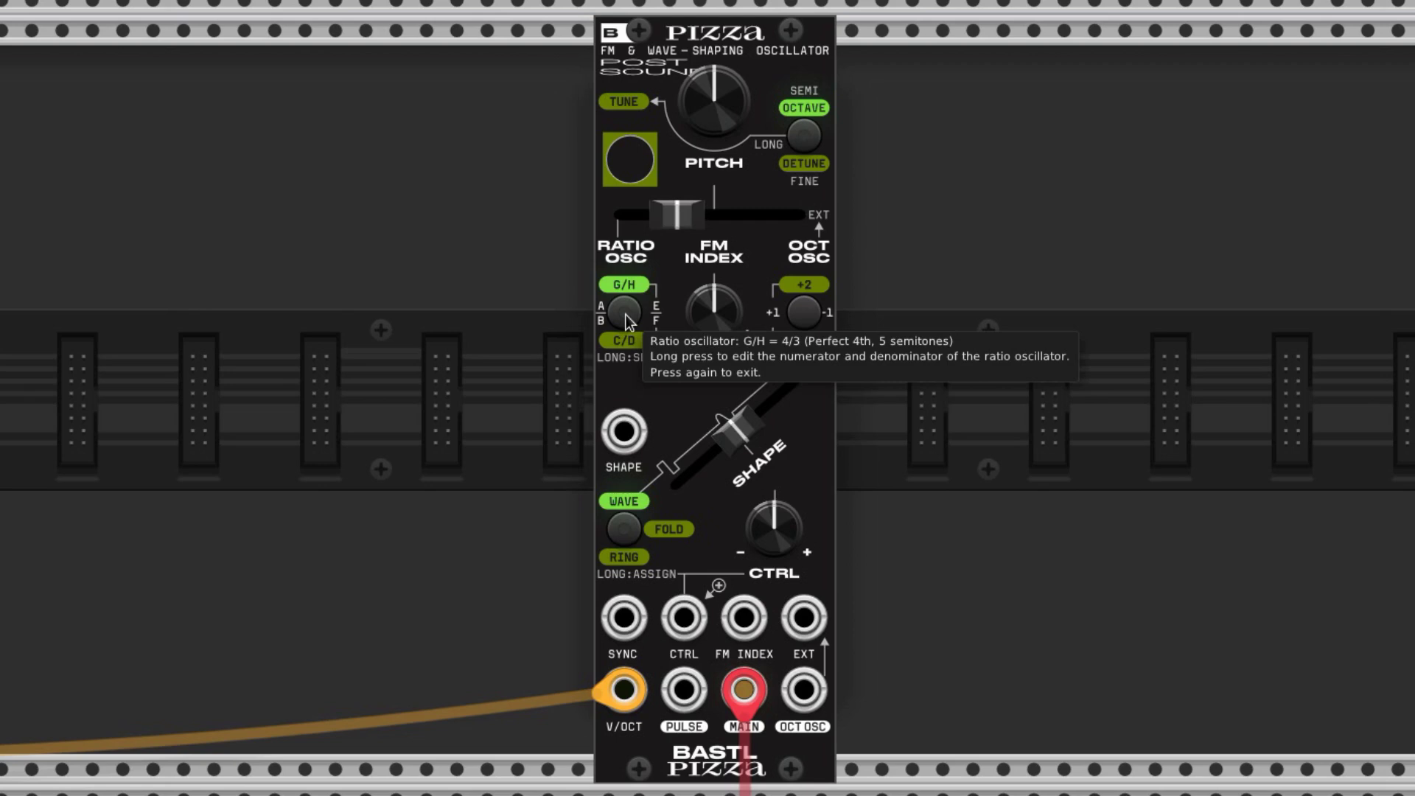
left_click(624, 314)
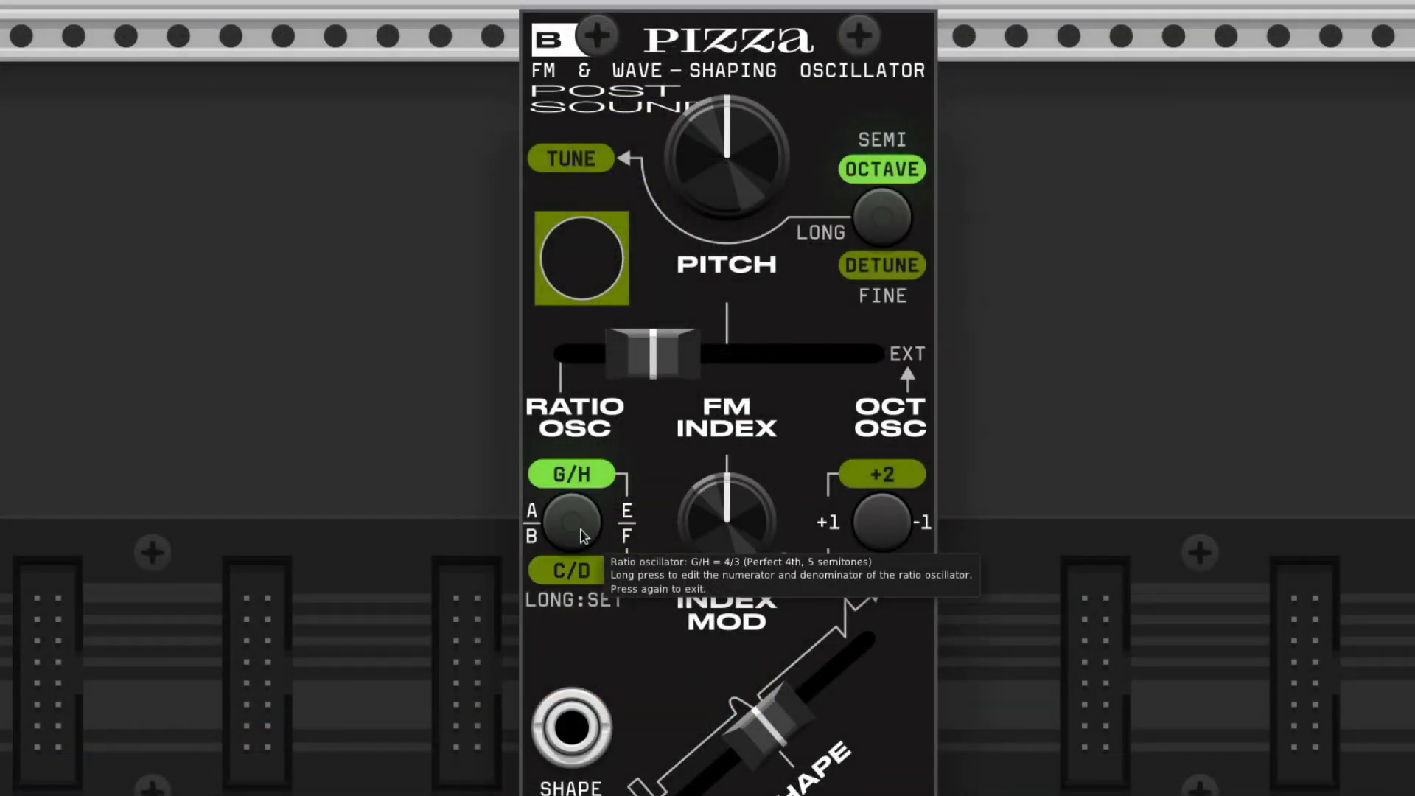
Step the ratio oscillator through C/D, E/F and G/H again and return it to A/B
left_click(582, 536)
left_click(582, 536)
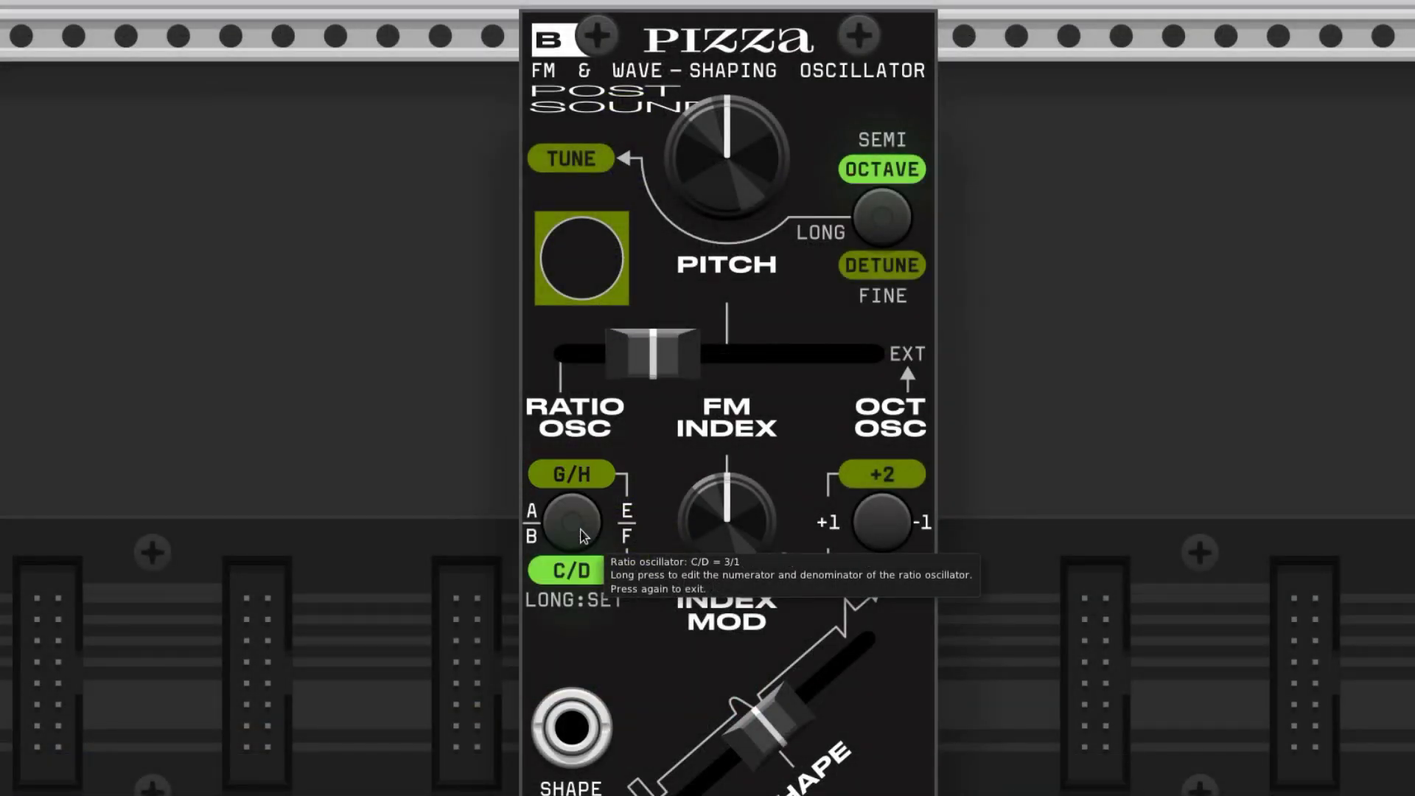
left_click(582, 536)
left_click(583, 535)
left_click(582, 535)
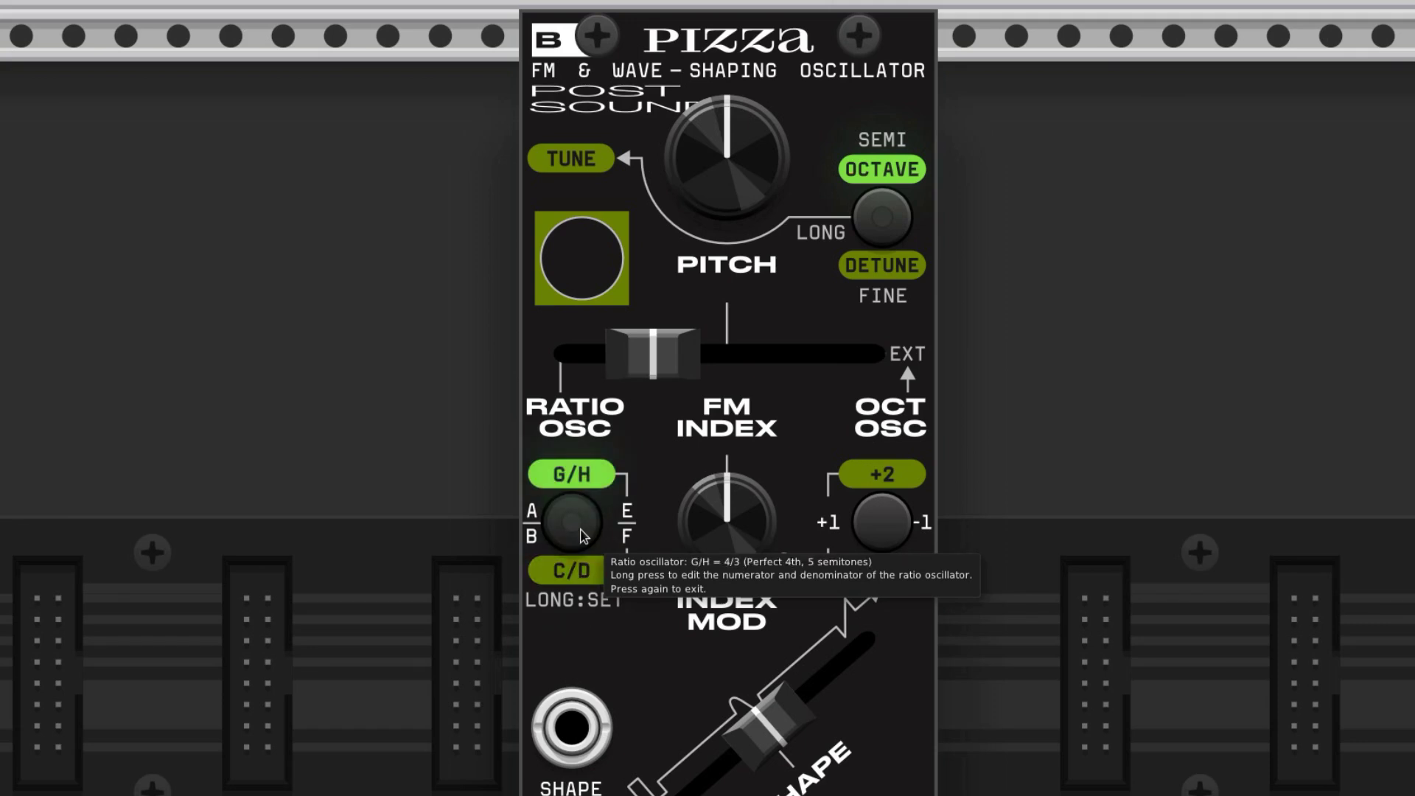
left_click(583, 536)
left_click(582, 536)
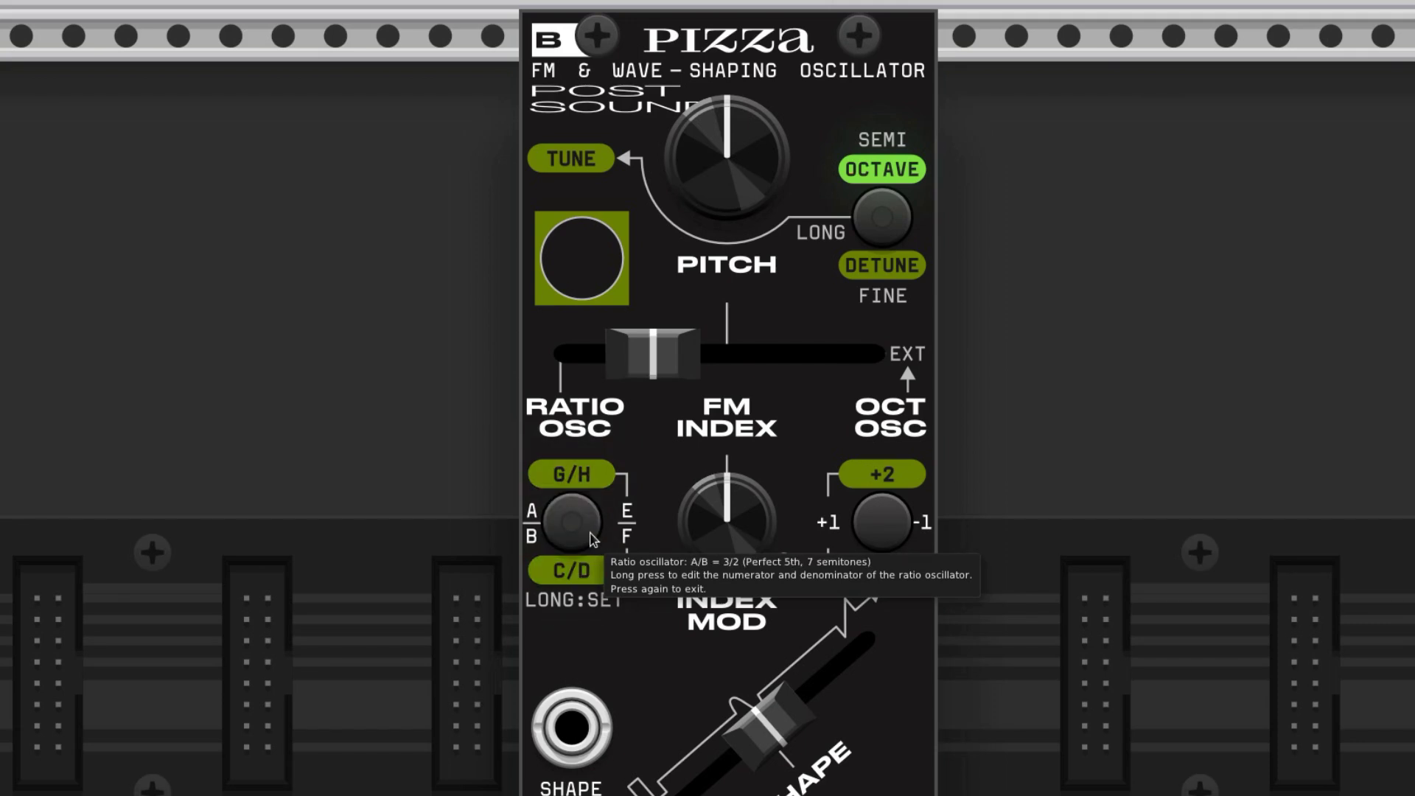
Open the A/B ratio for editing, adjust its numerator and denominator, and leave ratio editing
left_click_drag(590, 538, 590, 538)
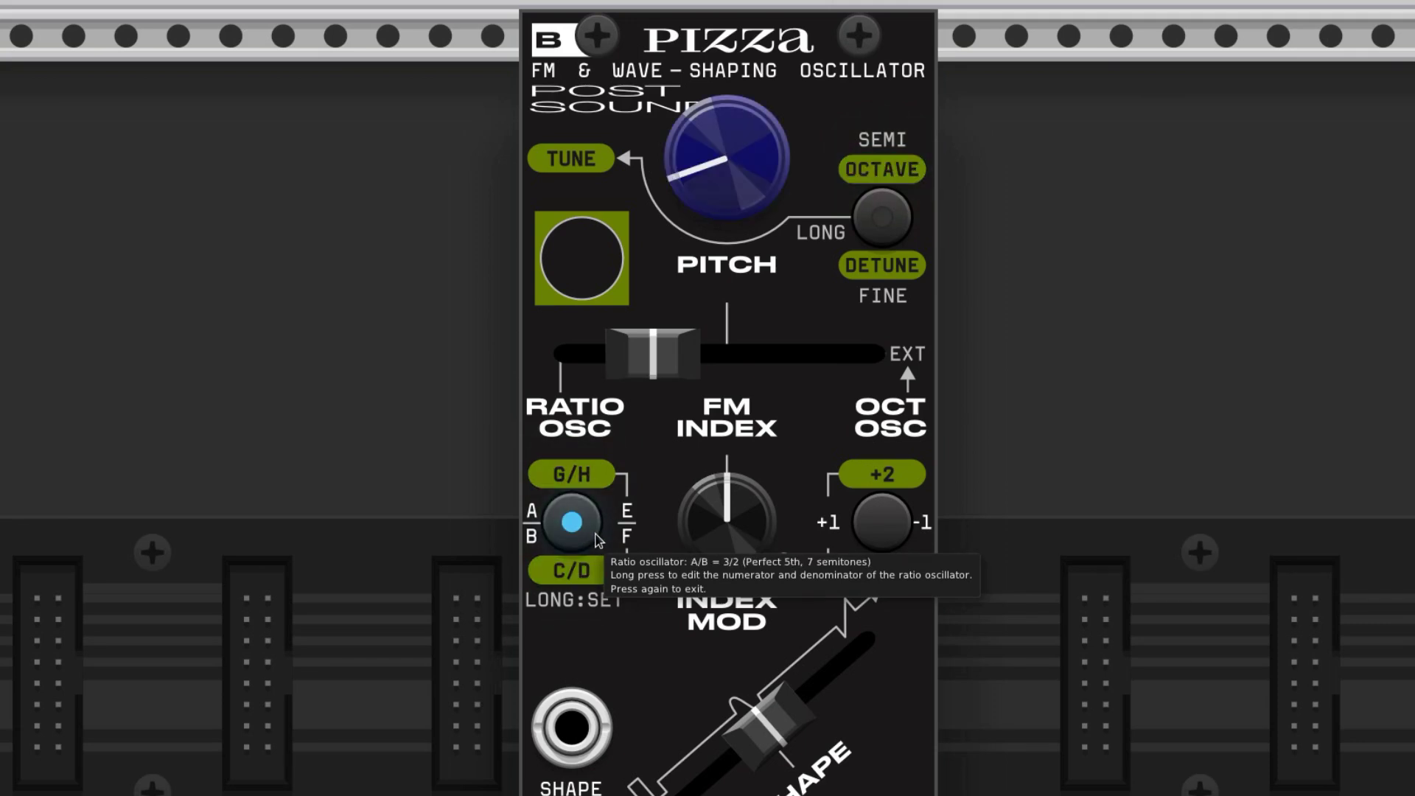
mouse_move(737, 183)
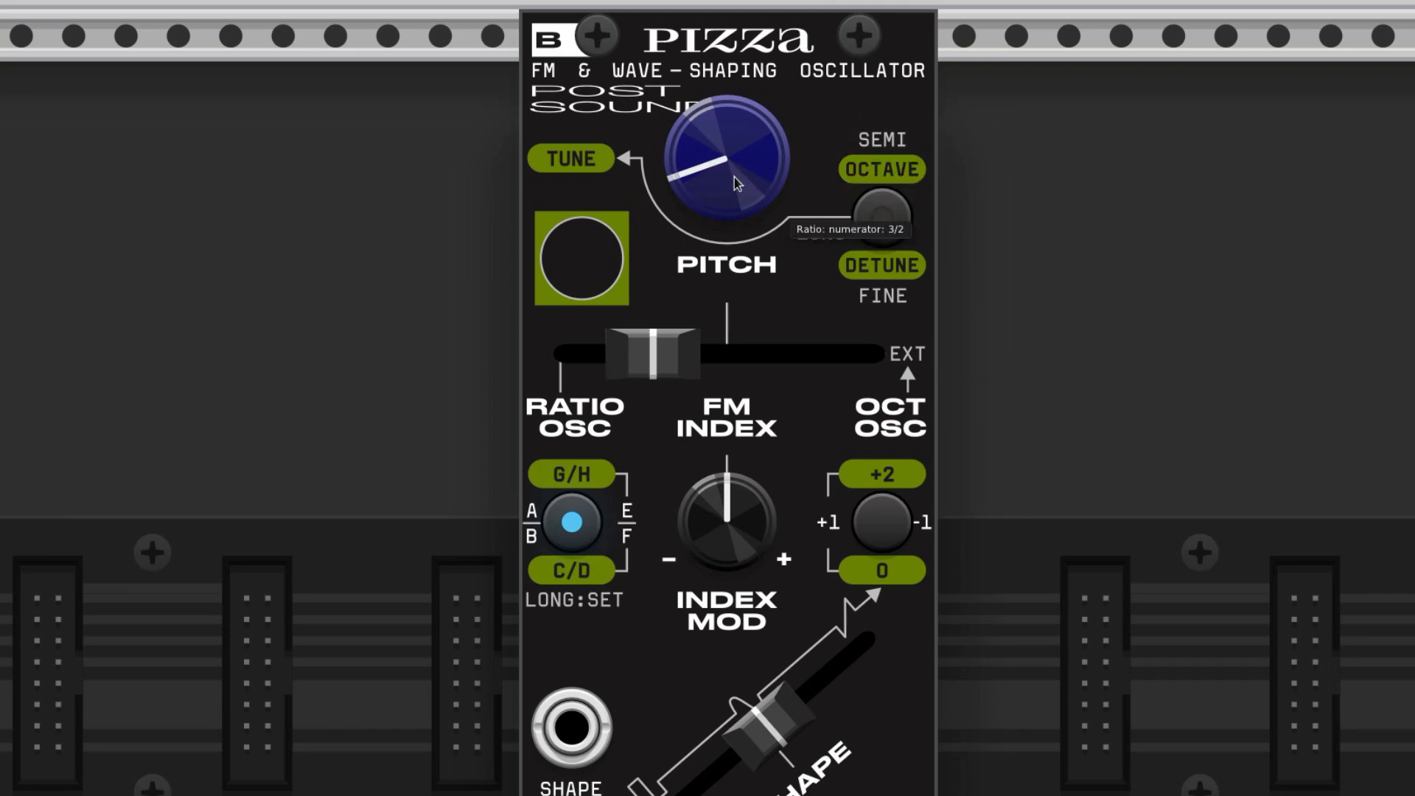
left_click_drag(736, 183, 741, 343)
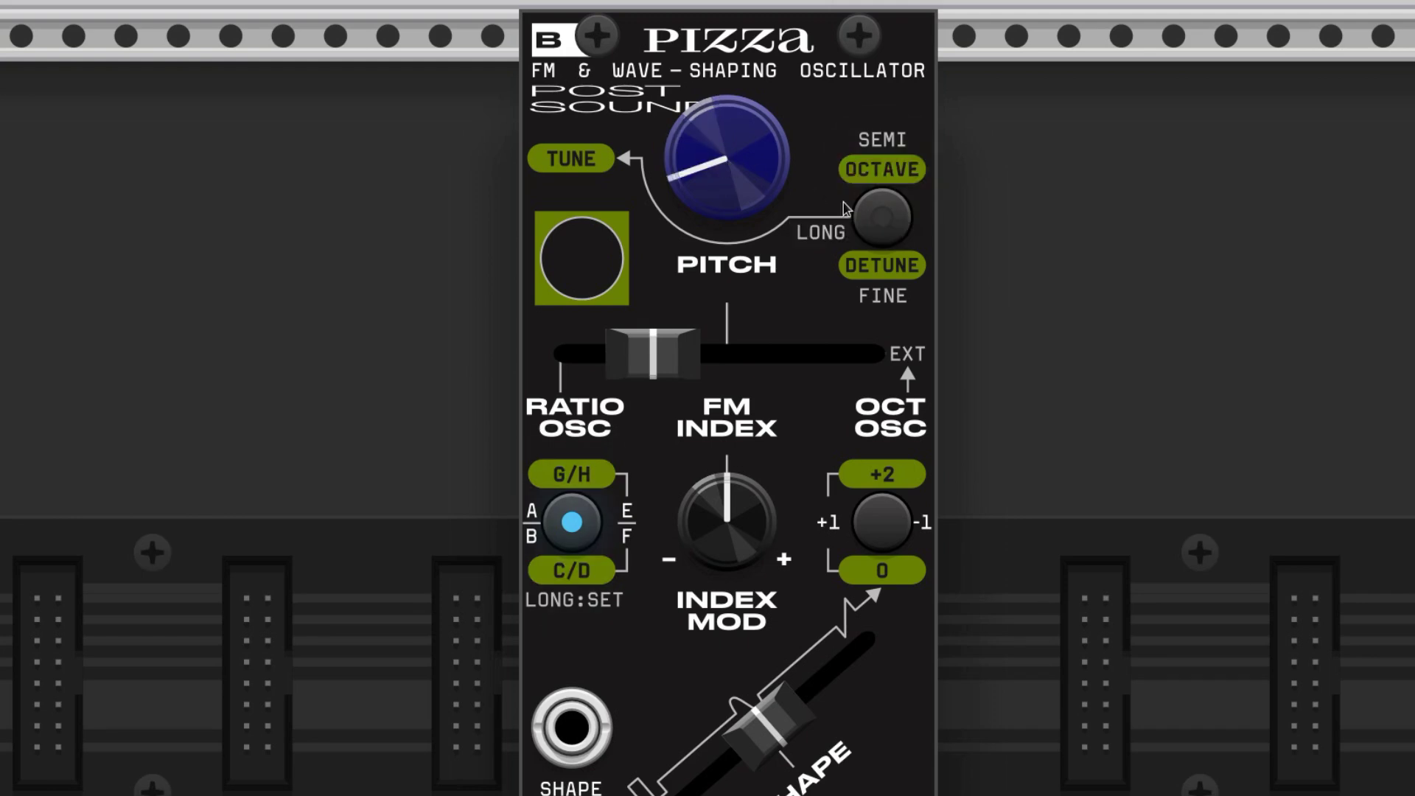
left_click(893, 225)
left_click_drag(728, 174, 728, 2)
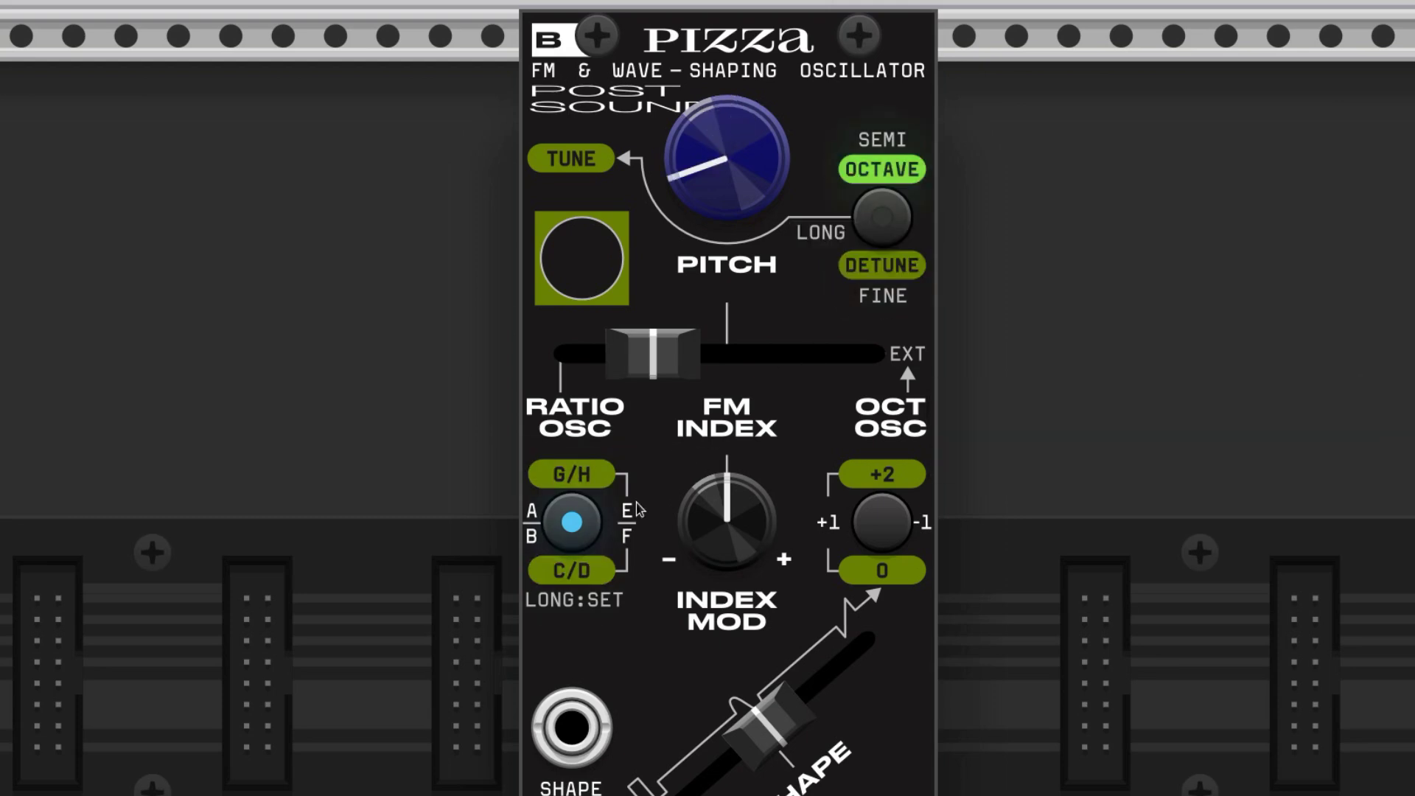
left_click(589, 531)
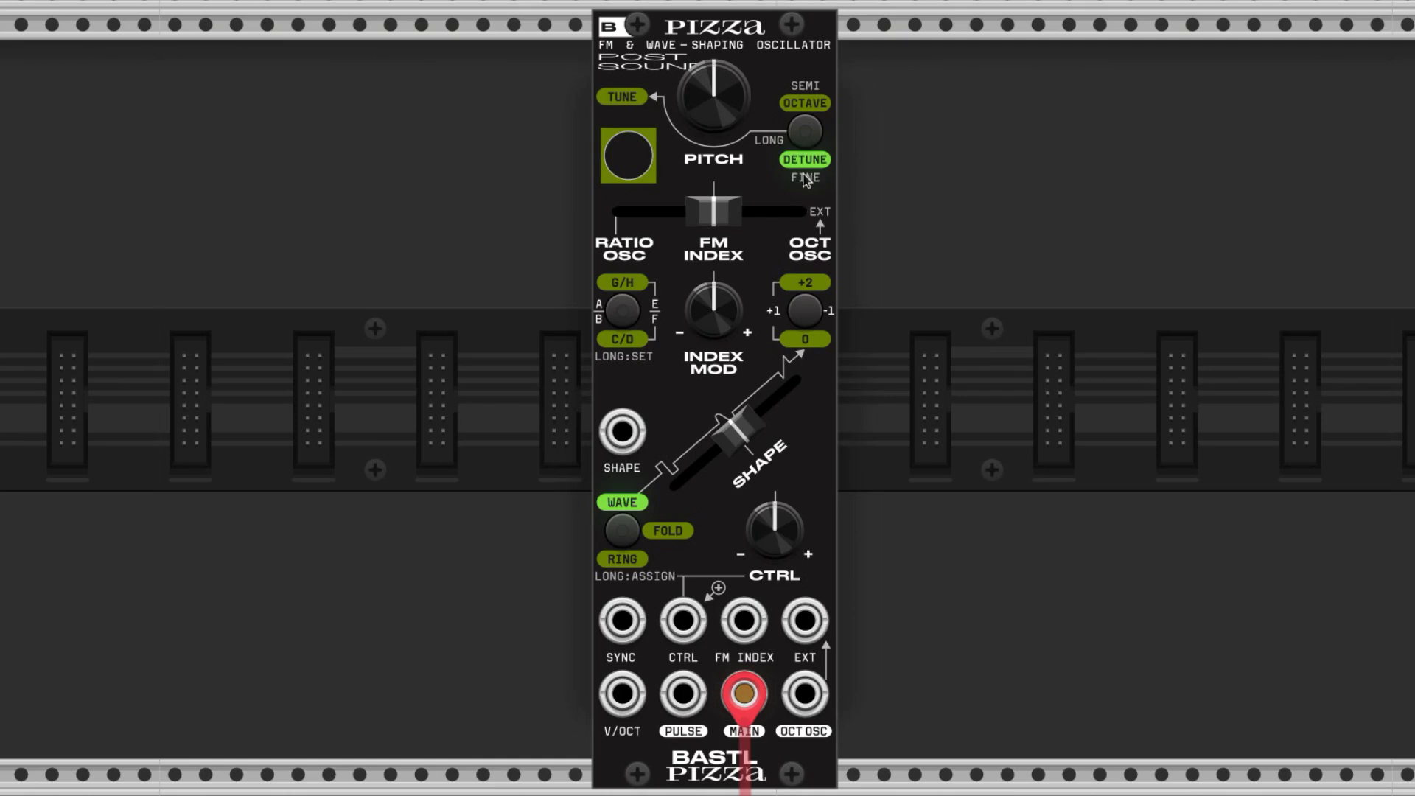
Switch the tuning to the alternative Semitone mode and adjust the pitch
left_click_drag(761, 198, 785, 197)
left_click(811, 136)
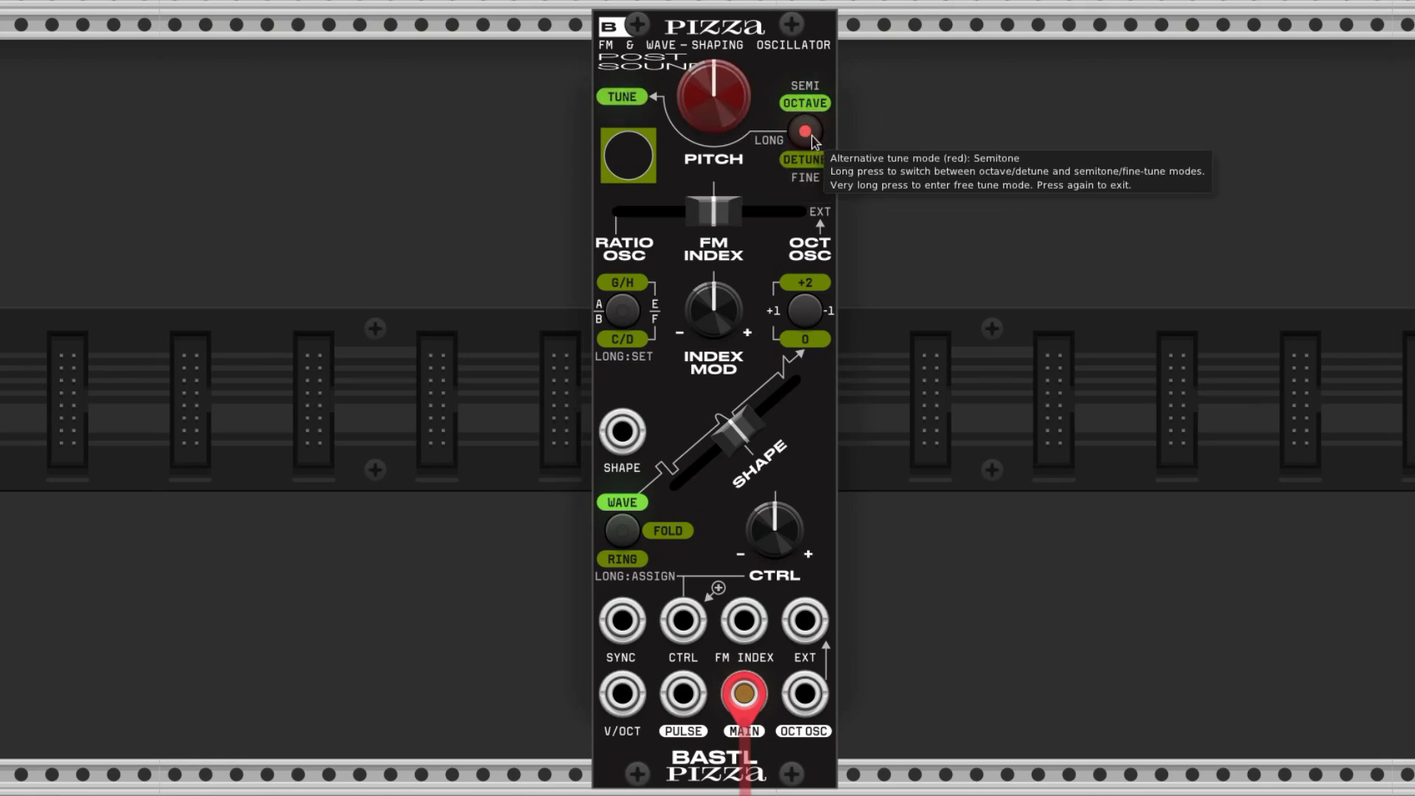
left_click_drag(732, 117, 788, 132)
Try a fine-tune adjustment of the pitch, reset it to 0.5, and return the tune mode to Octave
left_click(805, 133)
left_click_drag(705, 107, 705, 134)
double_click(704, 107)
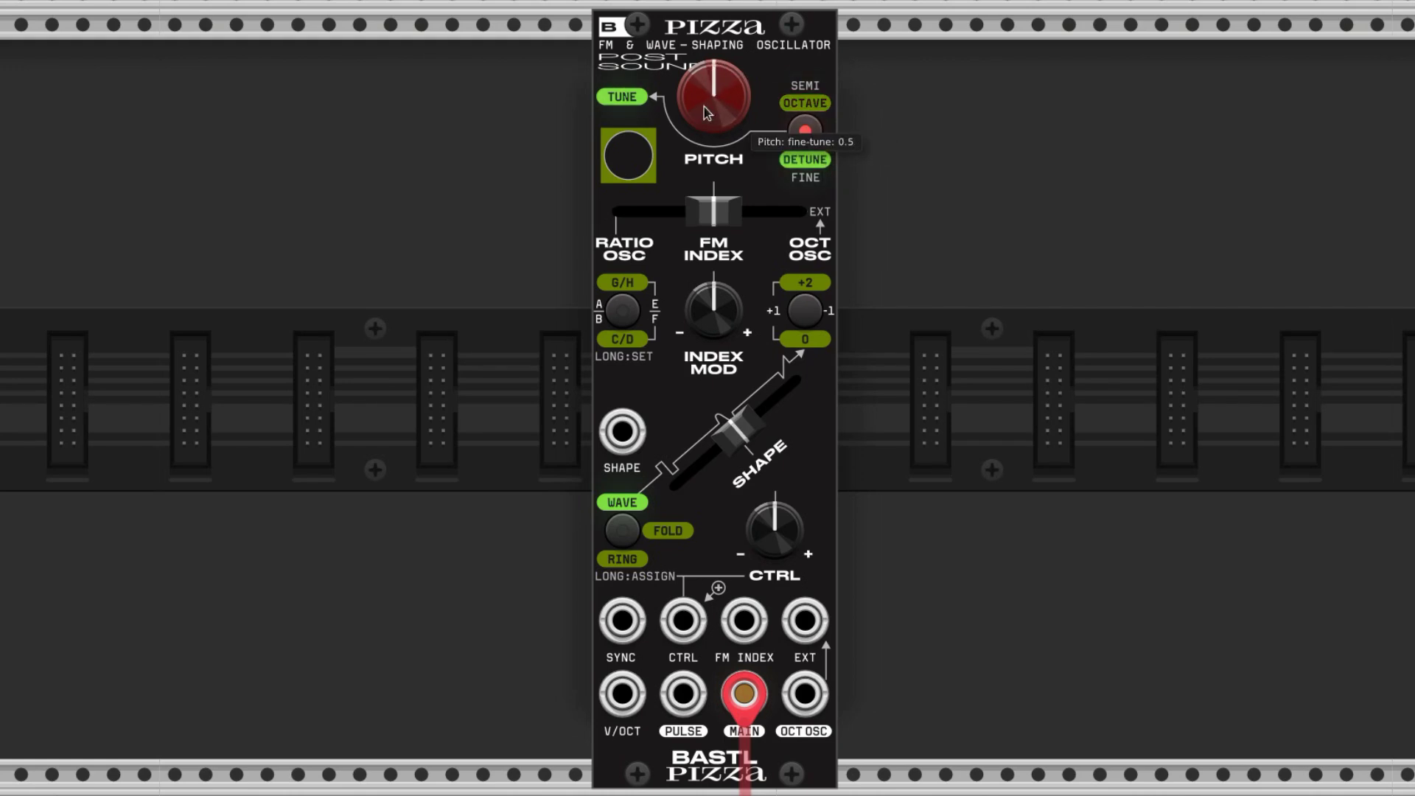
left_click(807, 120)
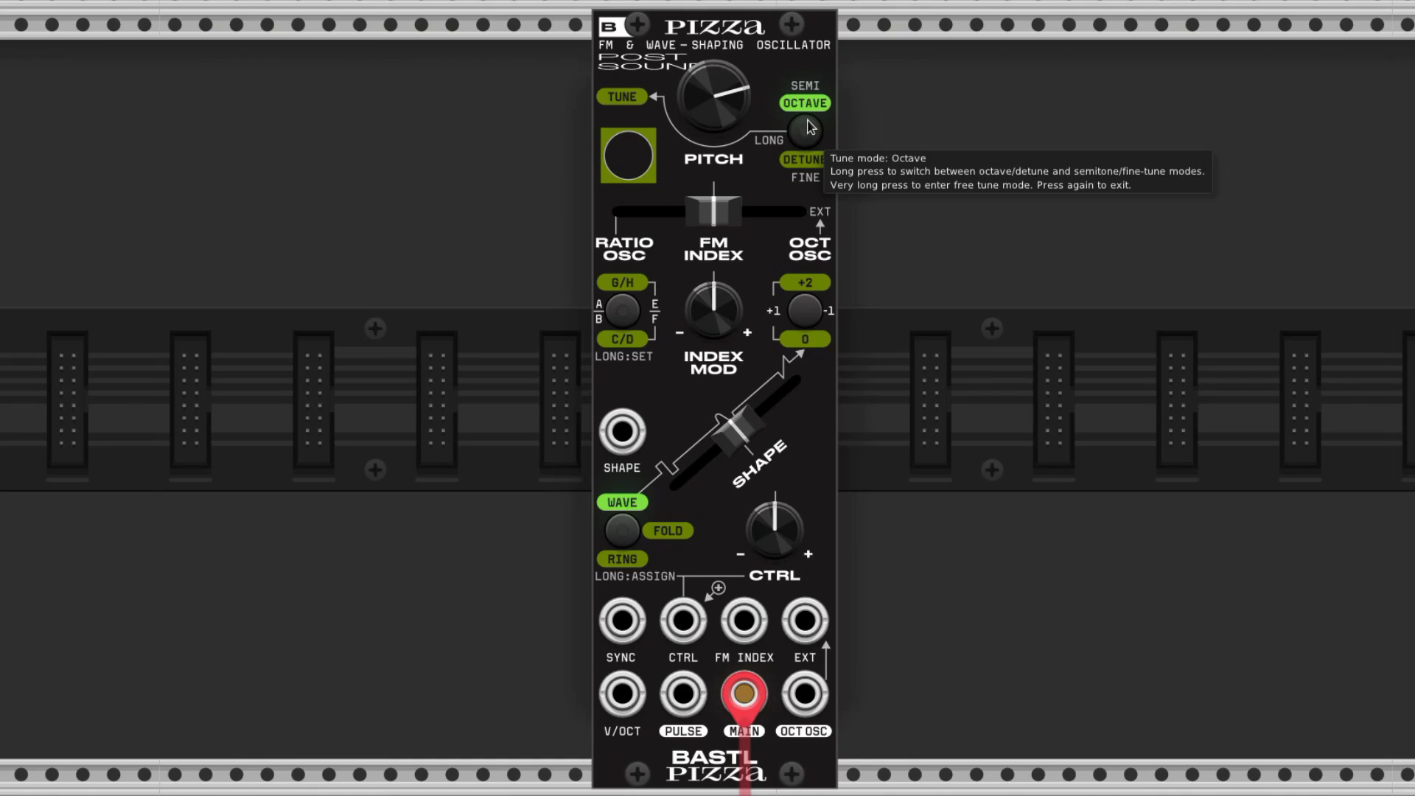
Enter the Free tune mode and exit it back to Octave mode
left_click(805, 130)
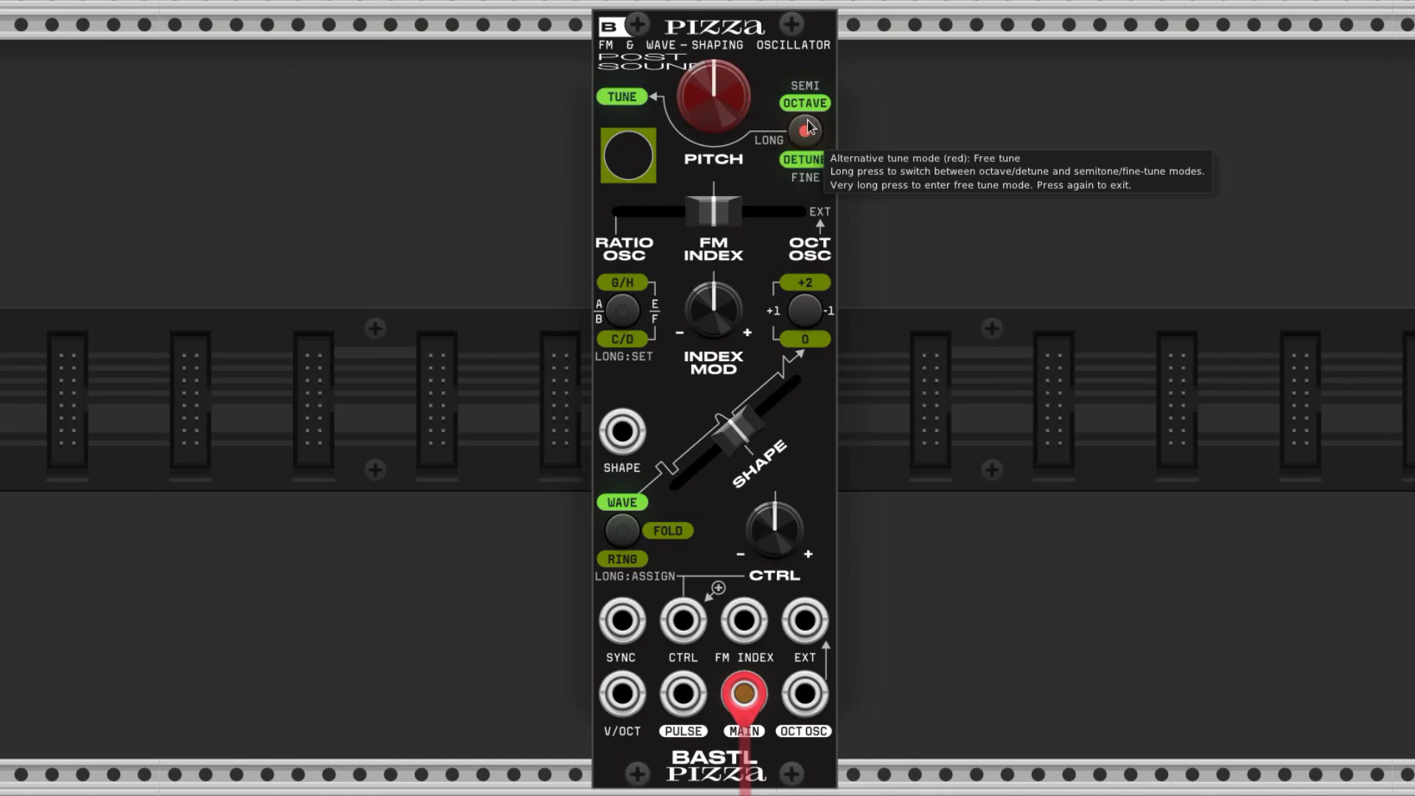
left_click_drag(808, 127, 815, 140)
left_click(815, 140)
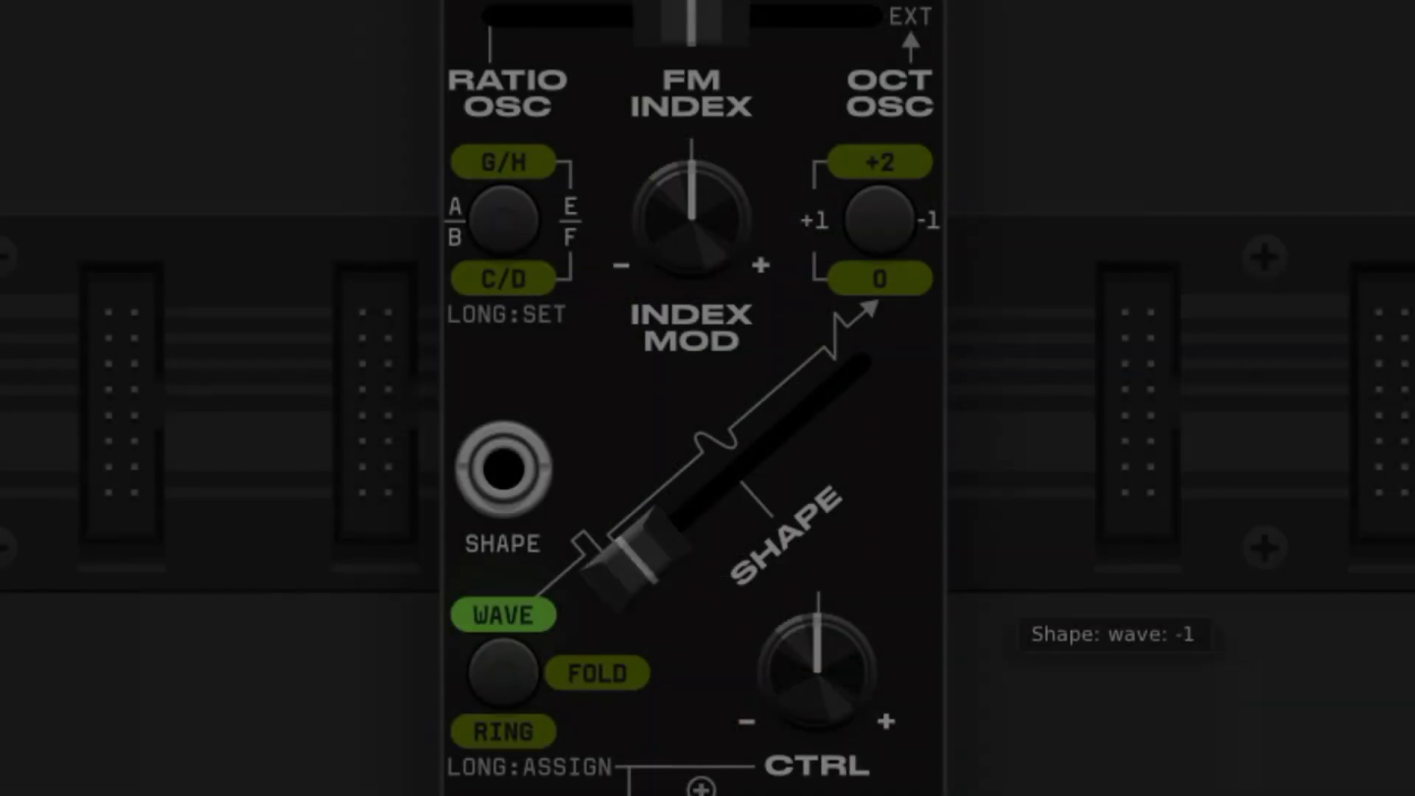
Test and reset the Shape slider, and cycle the wave mode through Wavefolder and Ring Modulation back to Waveshaping
left_click_drag(689, 480, 737, 466)
double_click(737, 465)
left_click(515, 682)
left_click(516, 682)
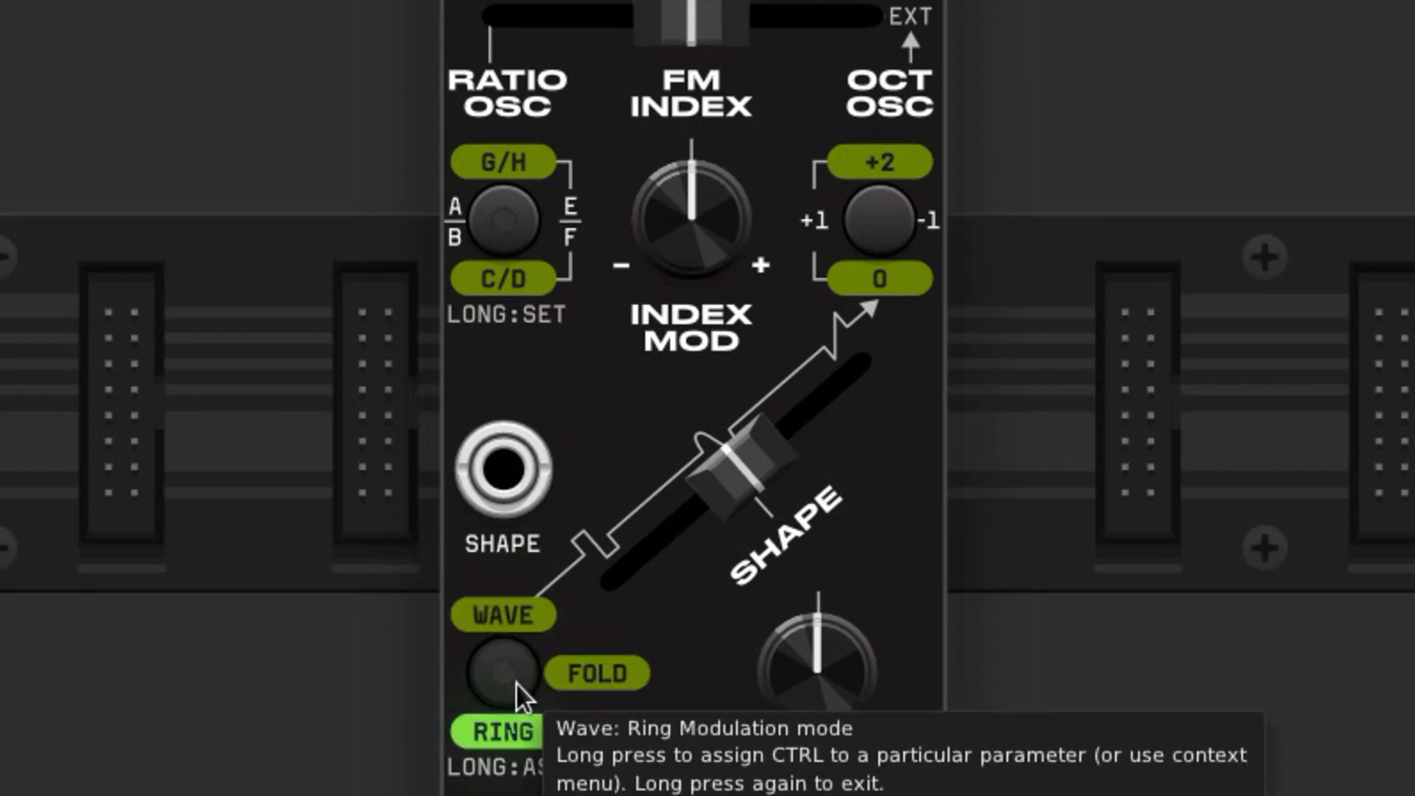
left_click(516, 682)
left_click(515, 682)
left_click(515, 683)
left_click(516, 683)
left_click(516, 682)
left_click(516, 683)
left_click(516, 683)
left_click(516, 682)
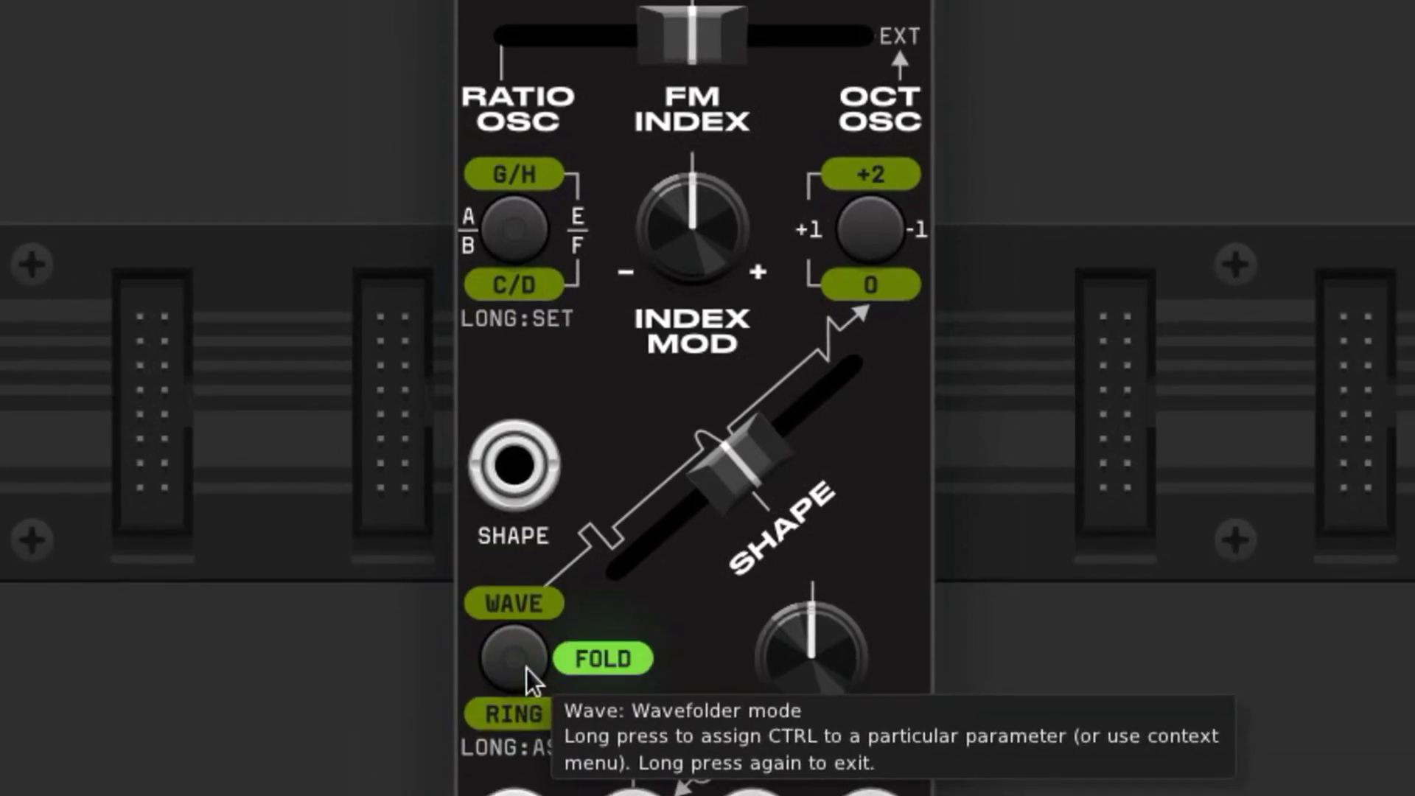
left_click(541, 647)
left_click(541, 647)
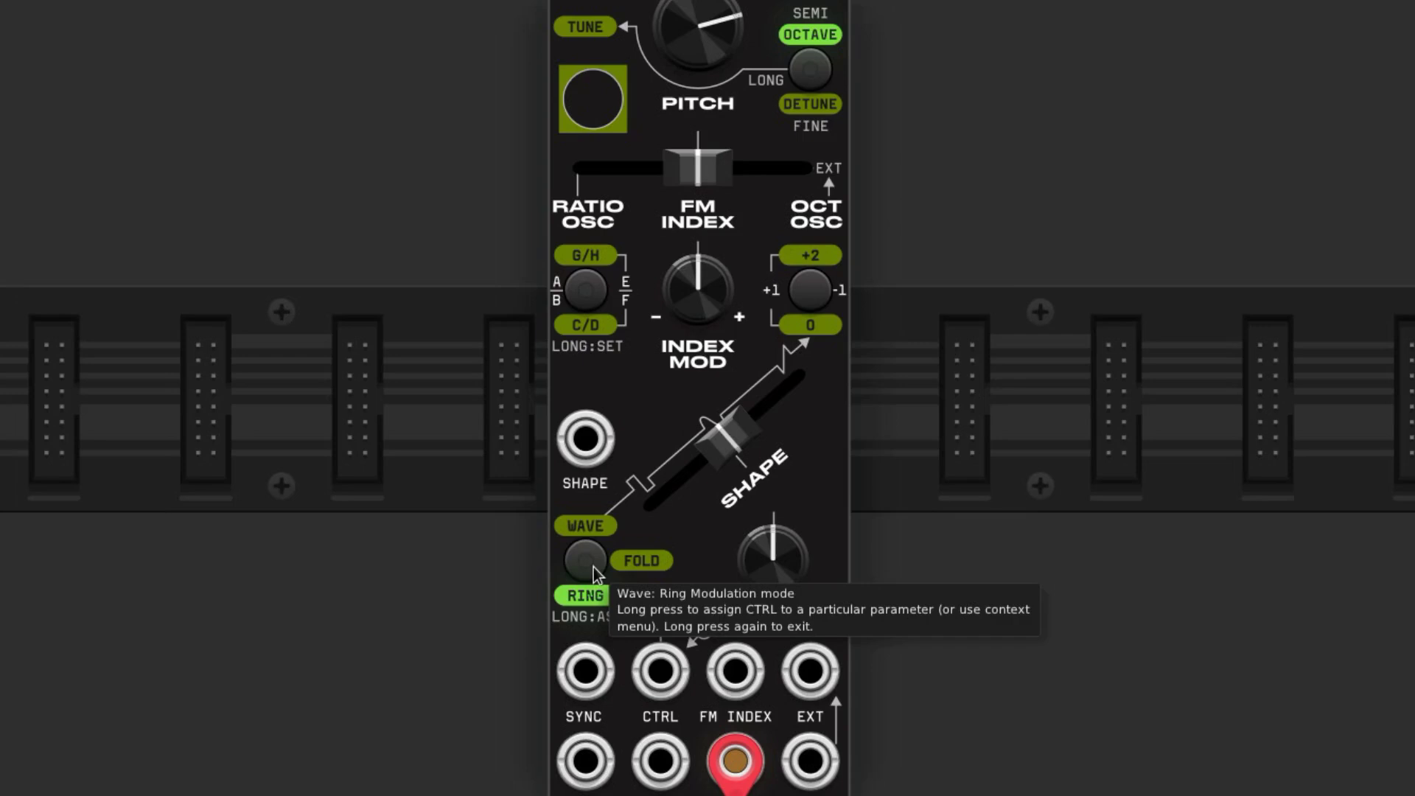
left_click(608, 546)
left_click(608, 546)
left_click(607, 546)
left_click(607, 546)
left_click(608, 546)
left_click(607, 546)
left_click(607, 546)
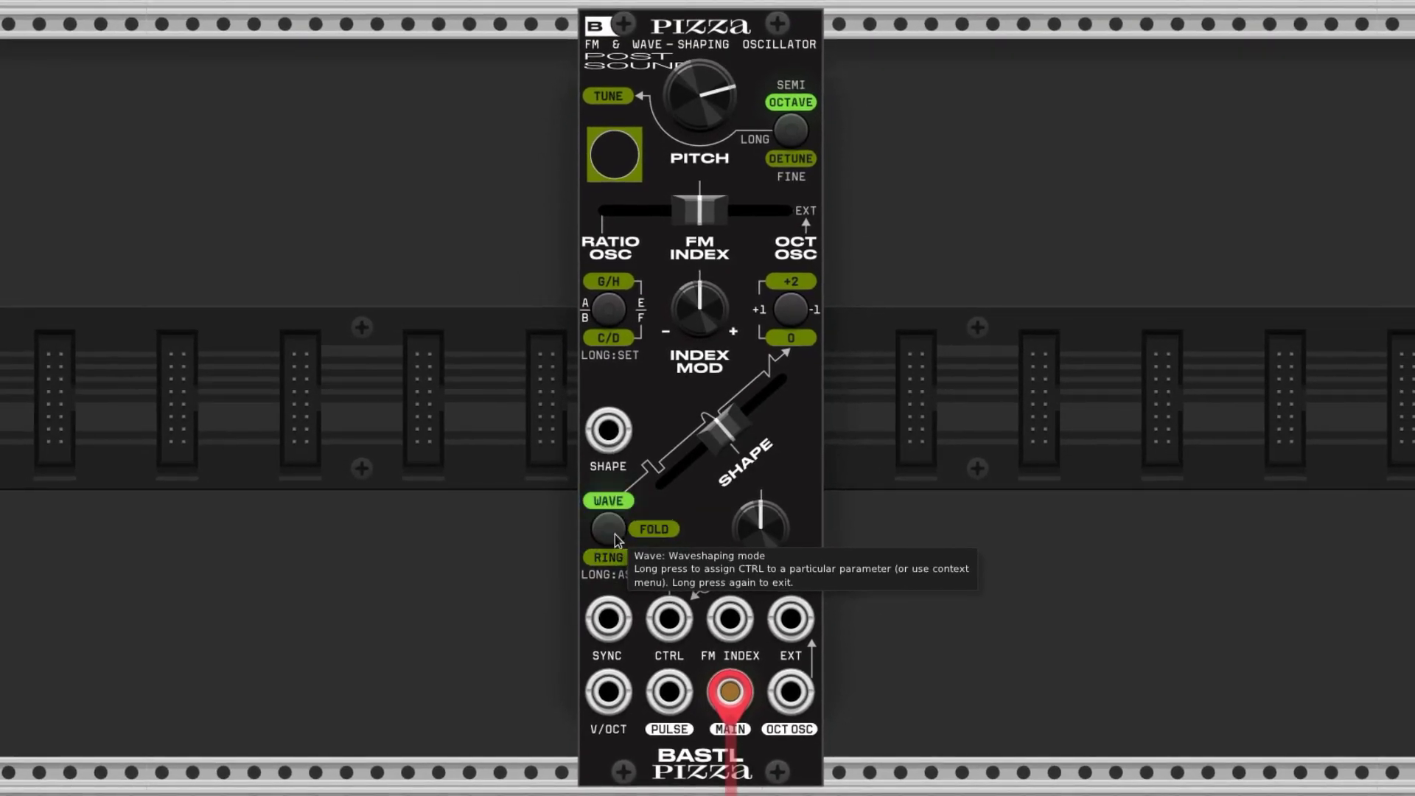
double_click(607, 546)
left_click(608, 528)
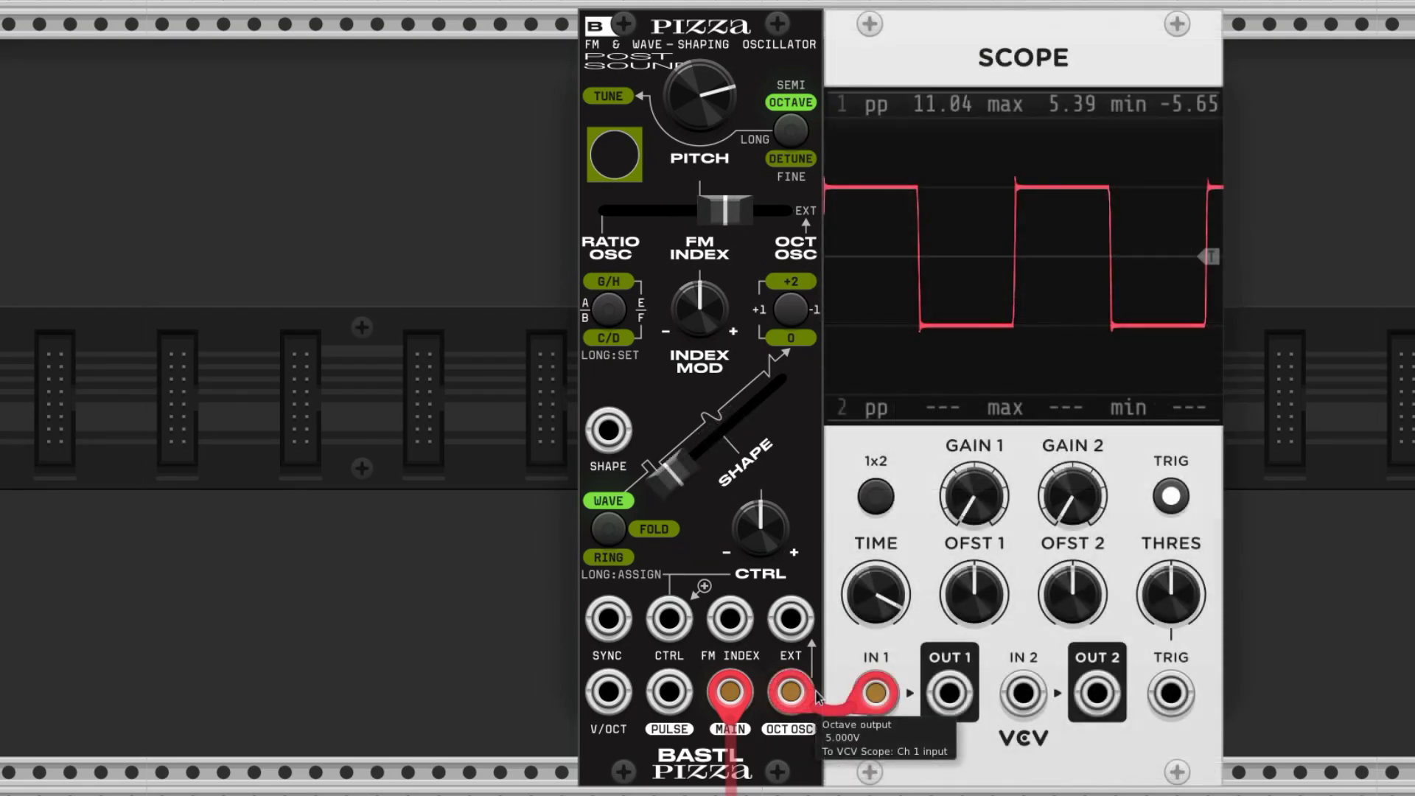
Sweep the Shape slider upward in Waveshaping mode, and raise it from the middle in Wavefolder mode
left_click_drag(671, 473, 684, 462)
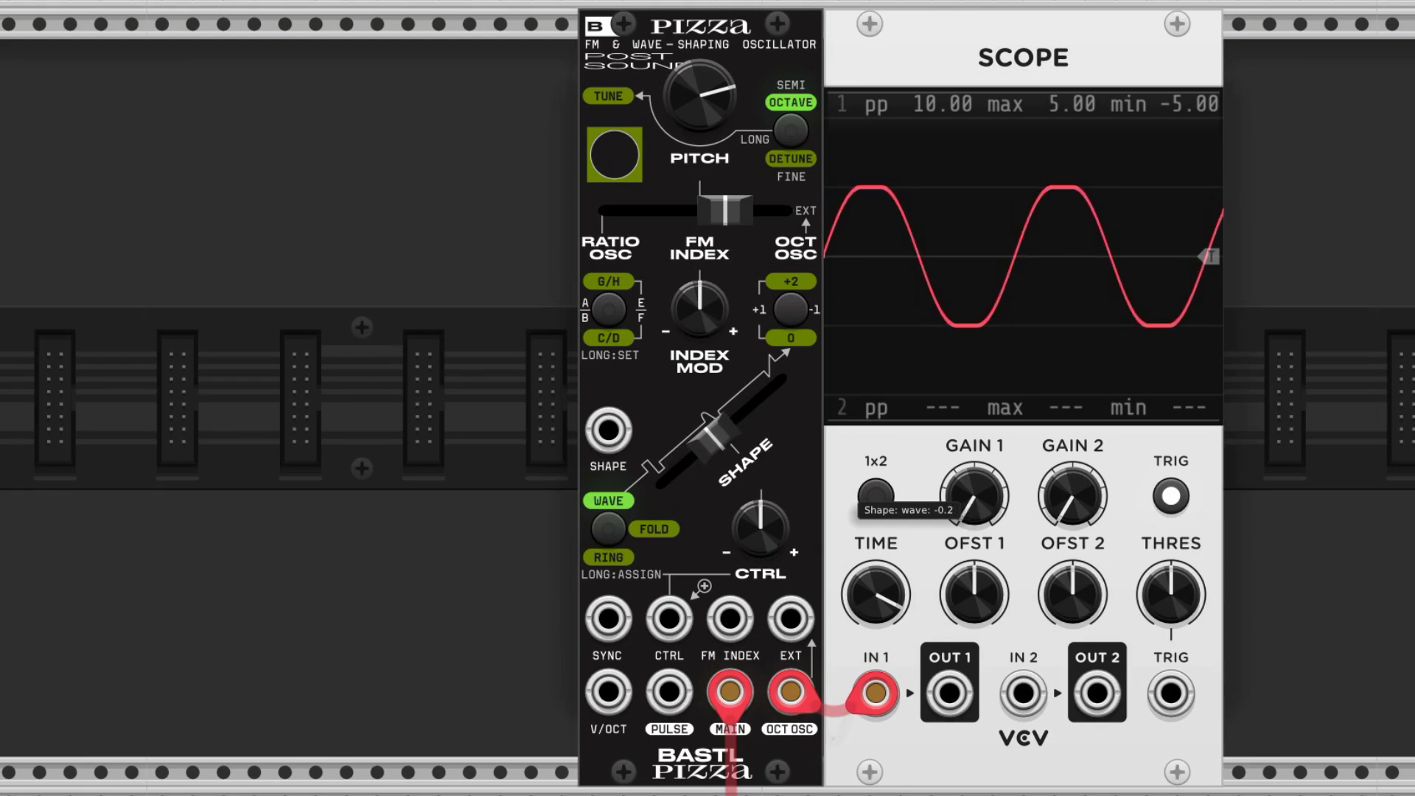
left_click_drag(715, 428, 774, 379)
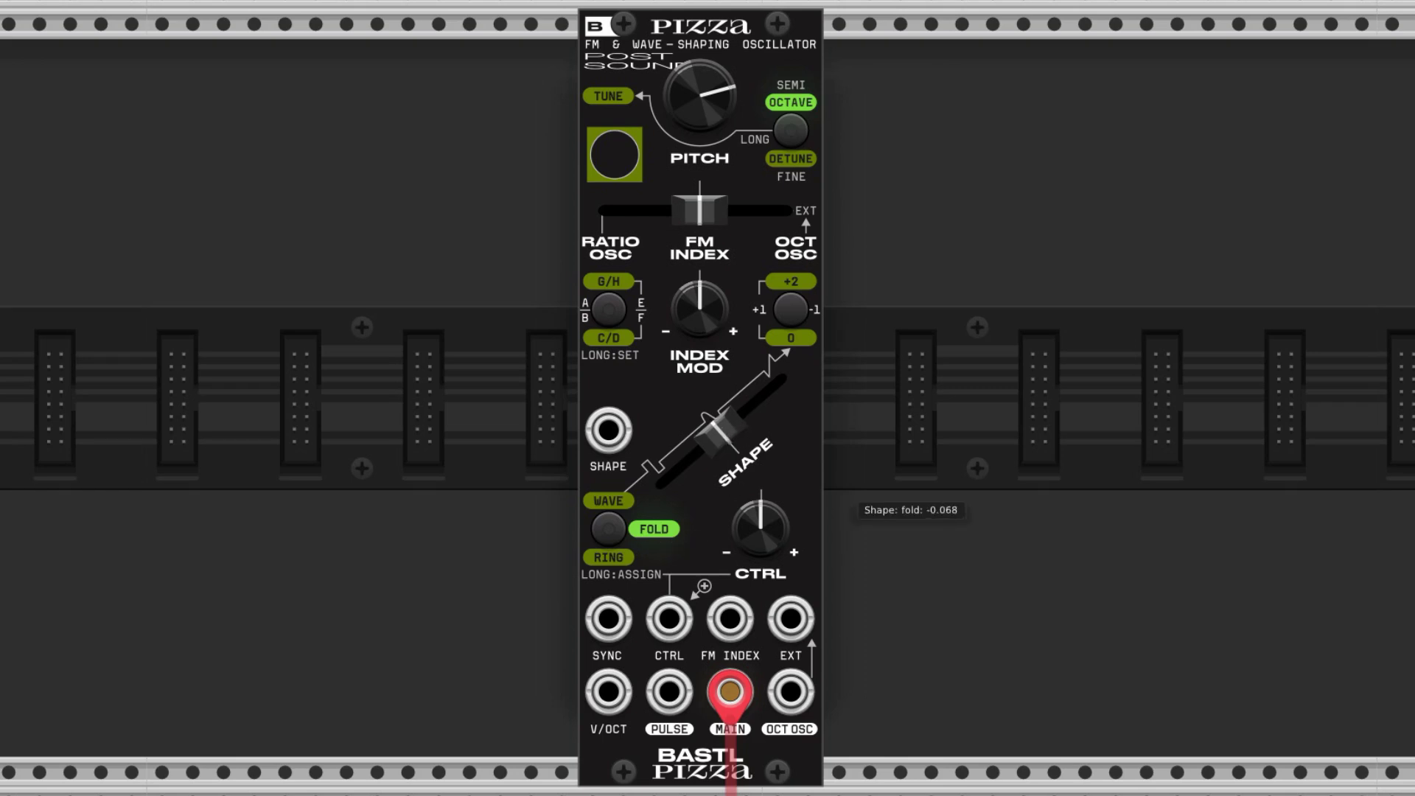
mouse_move(716, 430)
left_mouse_down()
mouse_move(669, 472)
mouse_move(777, 379)
mouse_move(732, 417)
left_mouse_up()
Switch the wave mode to Ring Modulation, sweep Shape down to about -0.93, and shift FM Index toward the octave oscillator
left_click(608, 528)
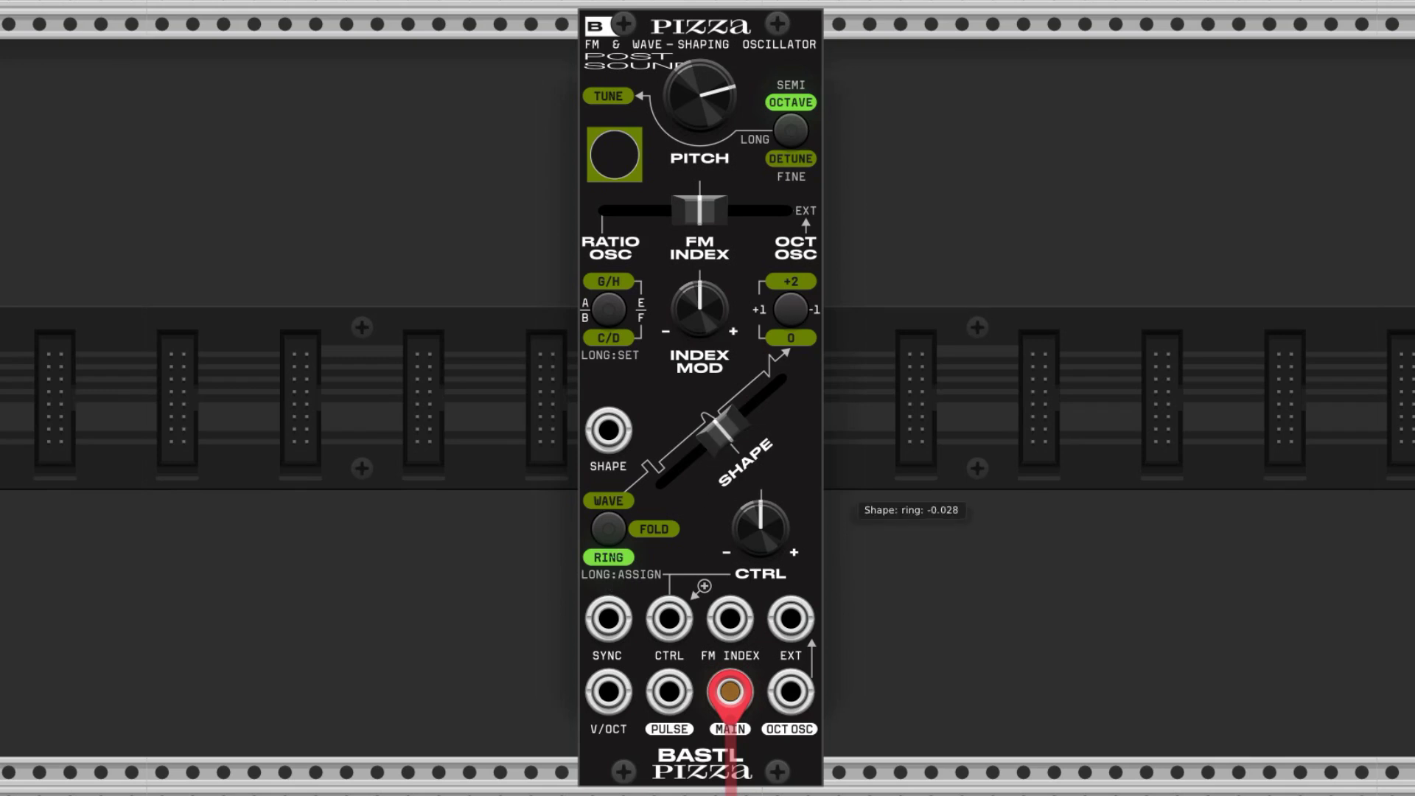
left_click_drag(708, 442, 730, 421)
left_click_drag(732, 421, 687, 466)
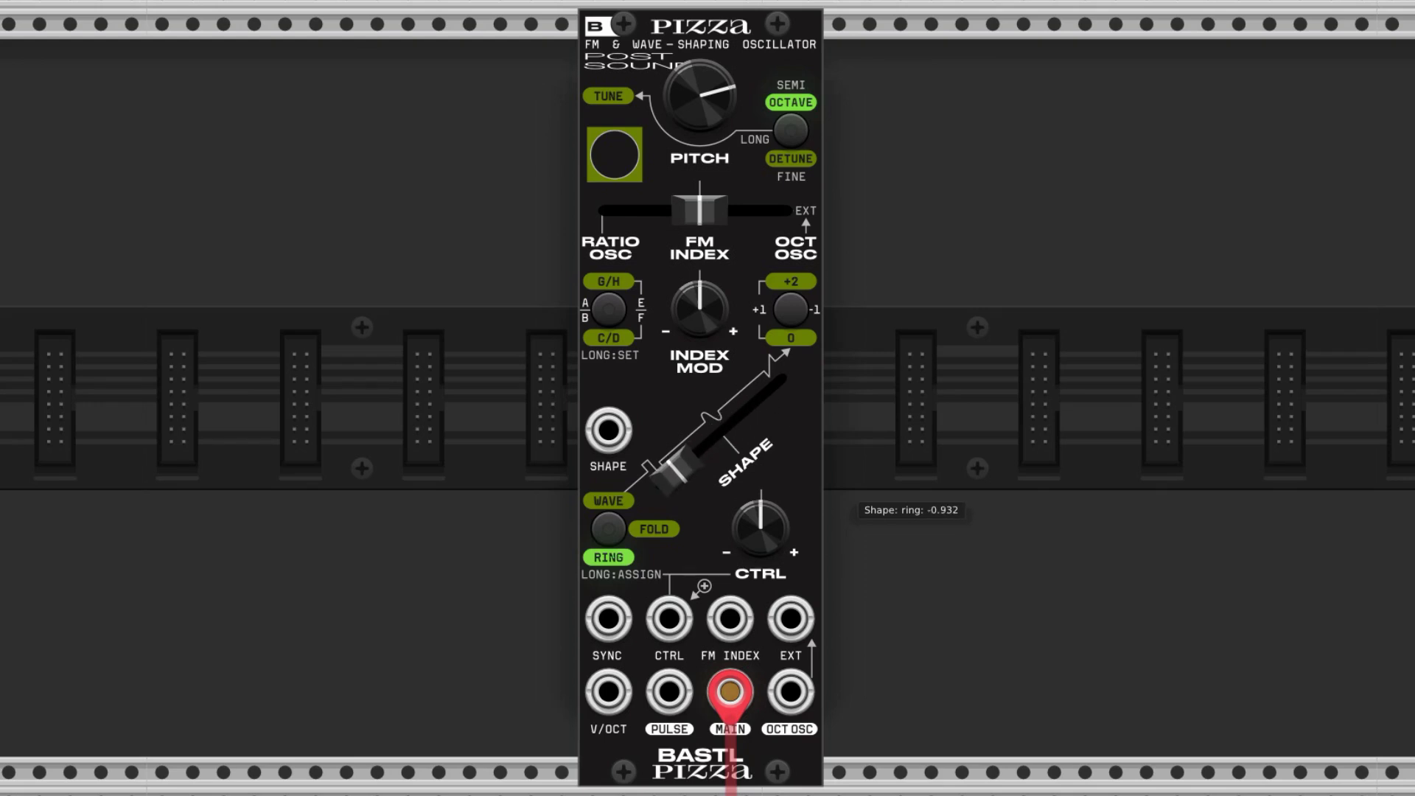
left_click_drag(699, 209, 743, 209)
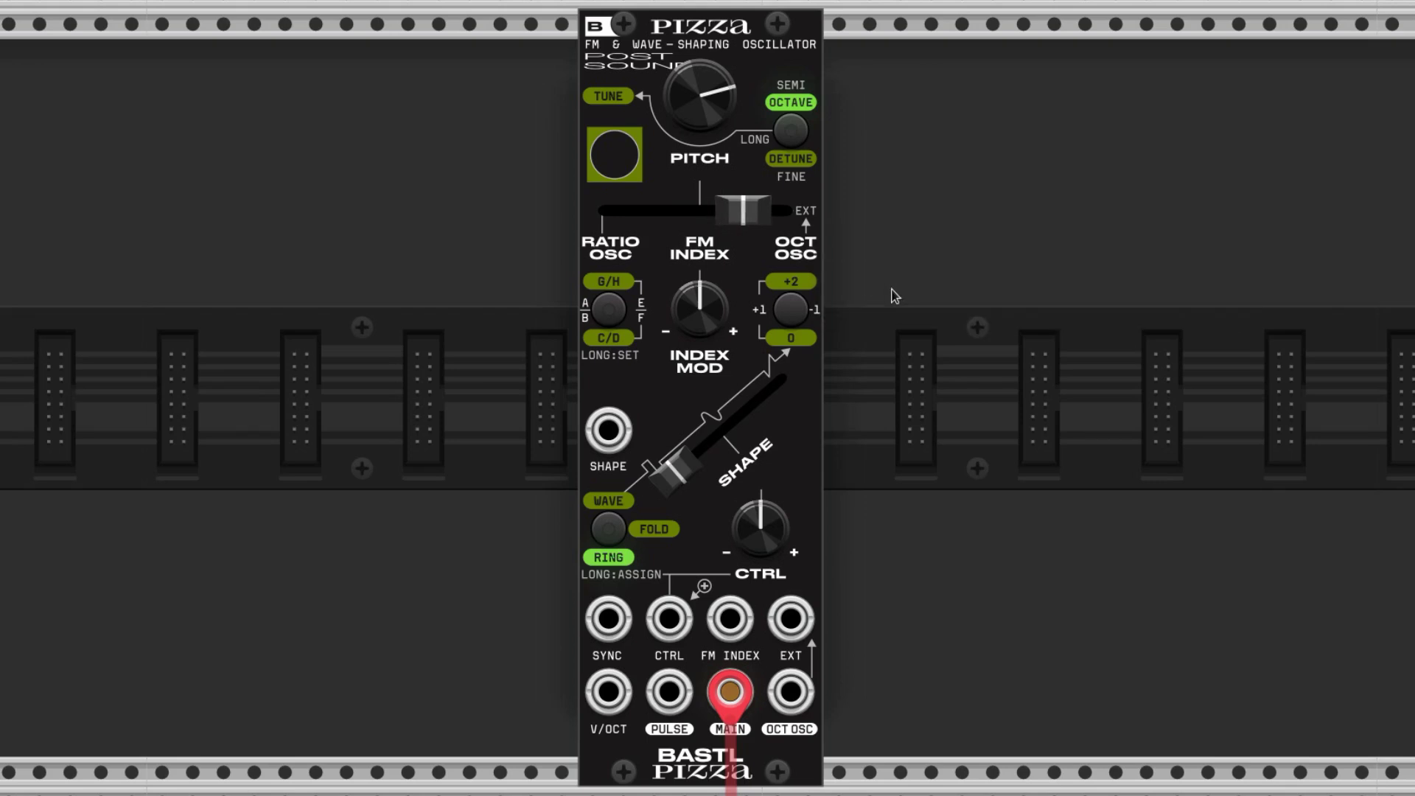
left_click_drag(709, 406, 709, 374)
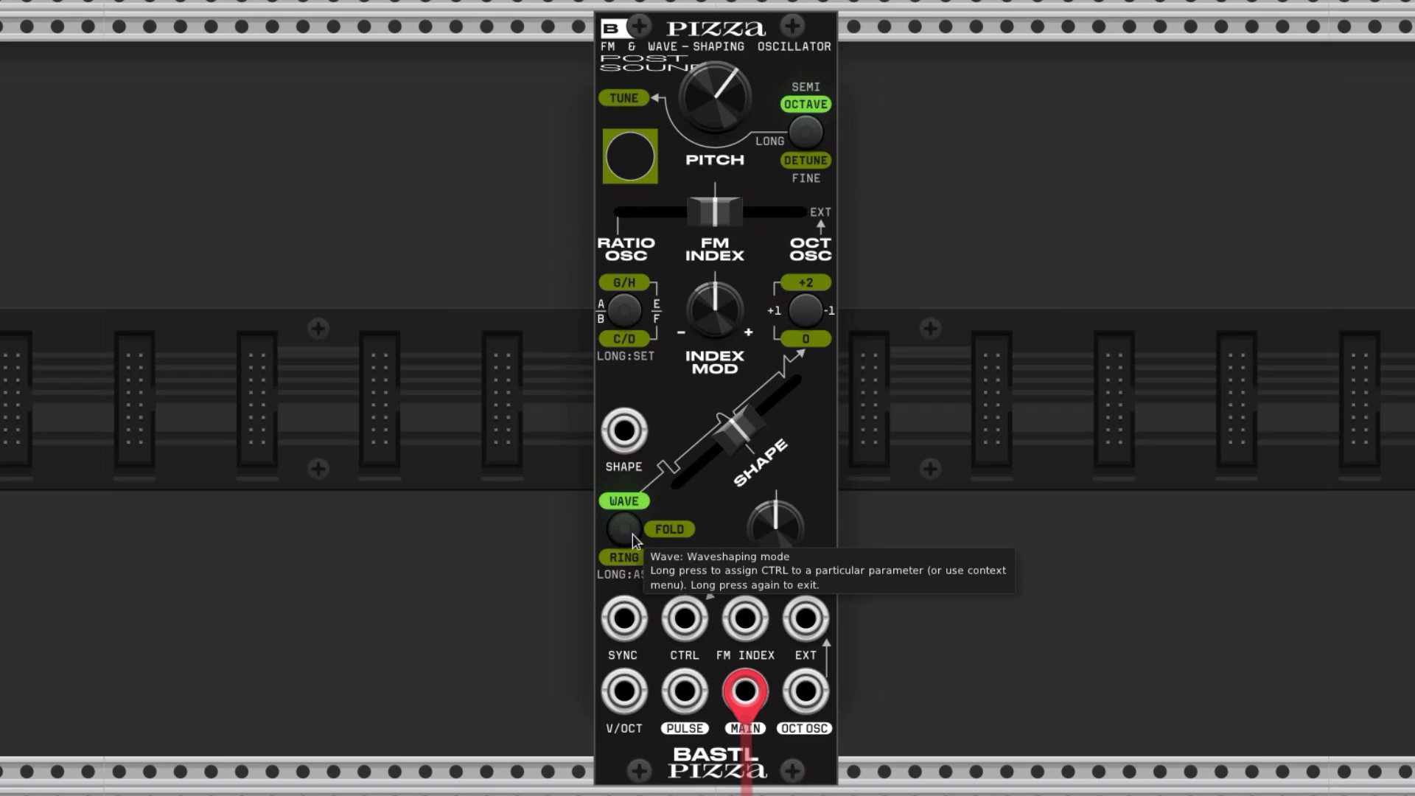
Cycle the wave modes, enter the CTRL assignment mode, and return to normal operation
left_click(632, 533)
left_click(632, 534)
left_click(632, 533)
left_click(632, 533)
left_click(632, 534)
left_click(632, 533)
left_click(632, 533)
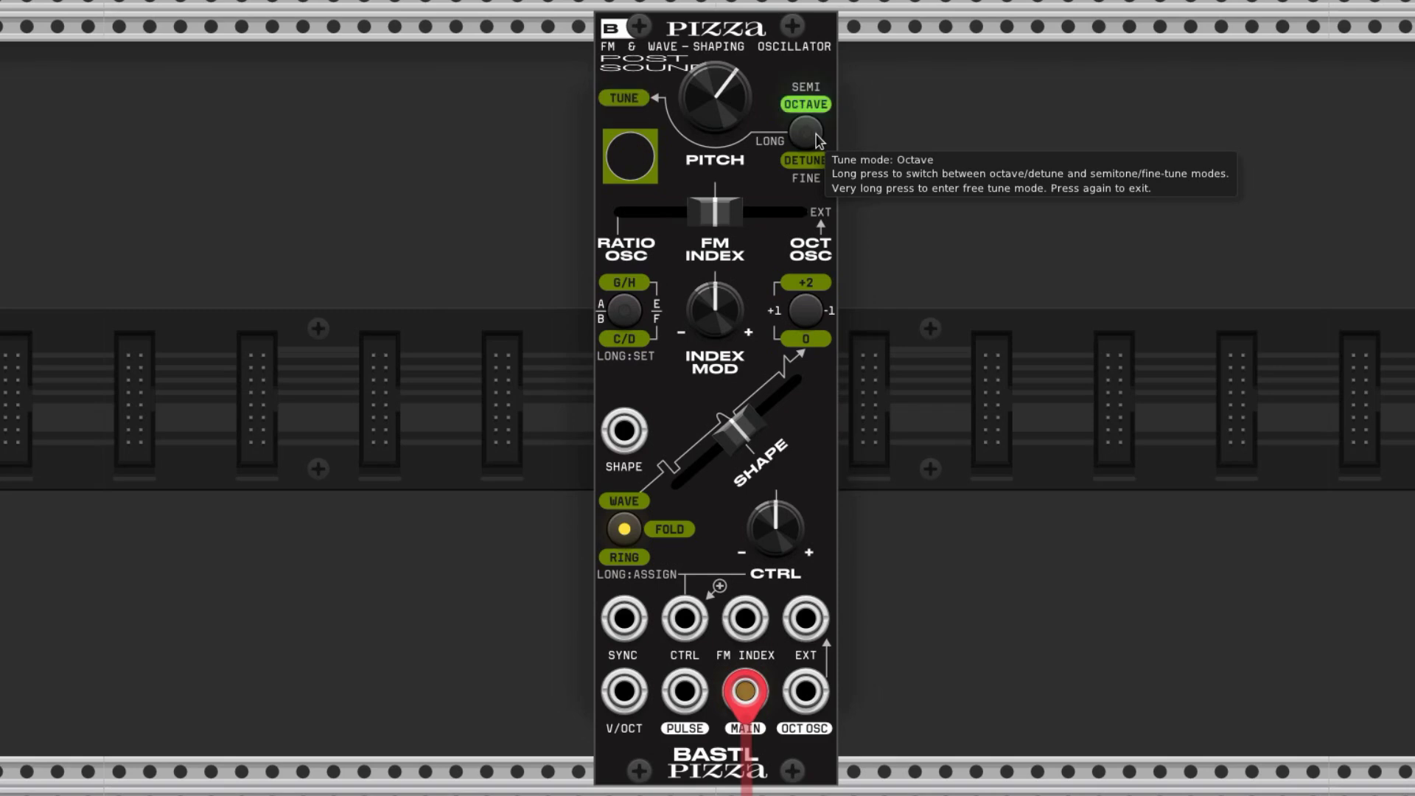
left_click(634, 538)
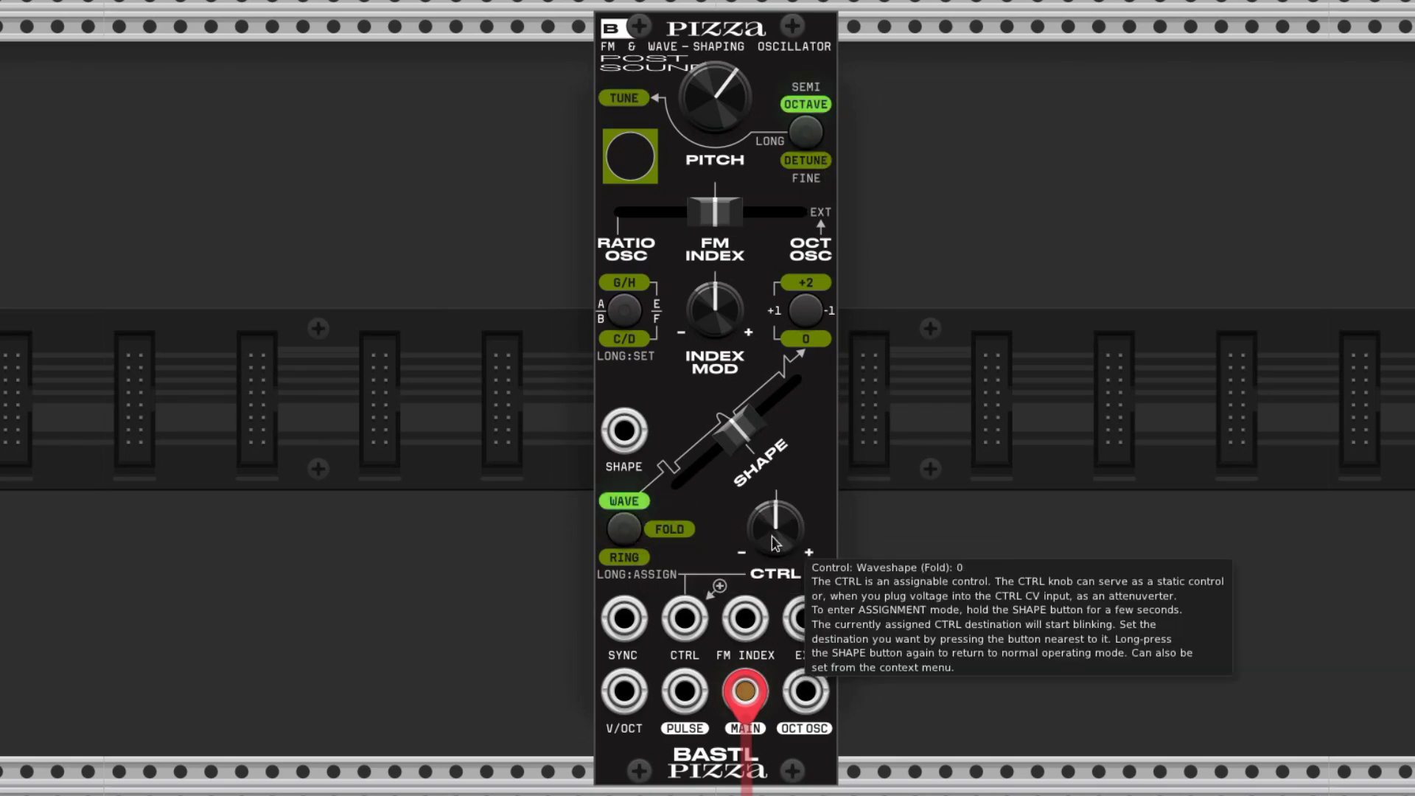
Reopen the CTRL assignment, choose Waveshape (Ring) as the destination, and try lower and higher CTRL amounts
left_click(635, 534)
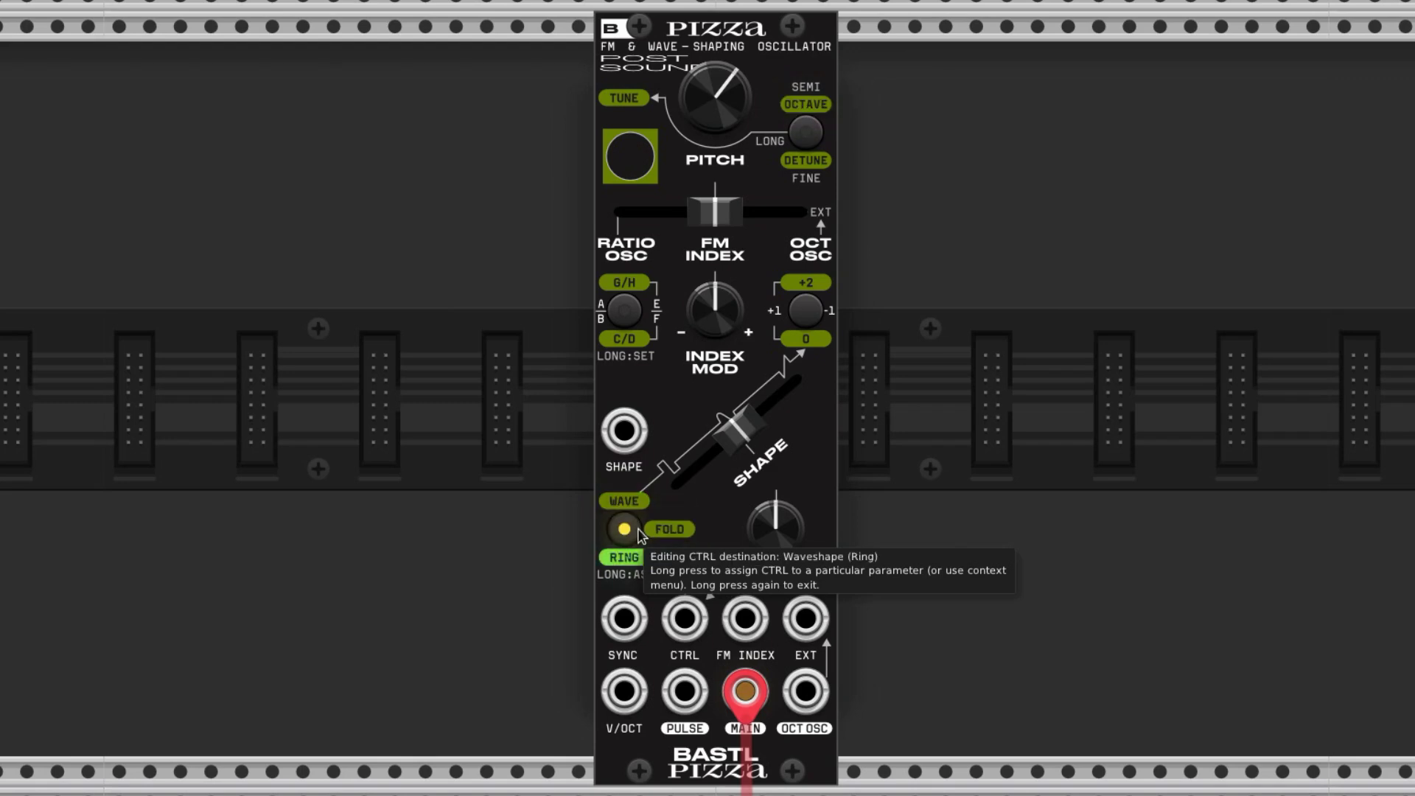
left_click(638, 535)
left_click_drag(775, 527, 775, 549)
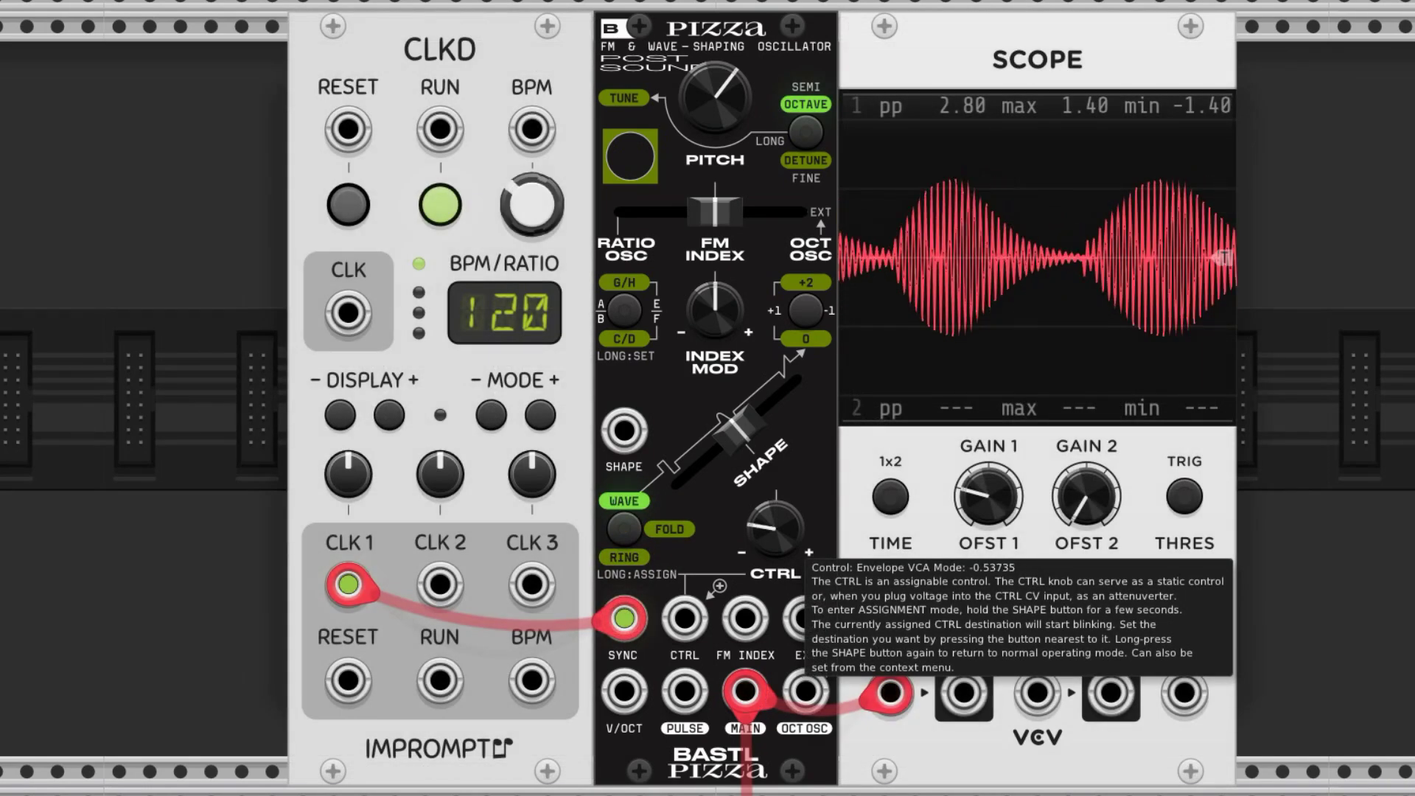
left_click_drag(775, 527, 774, 492)
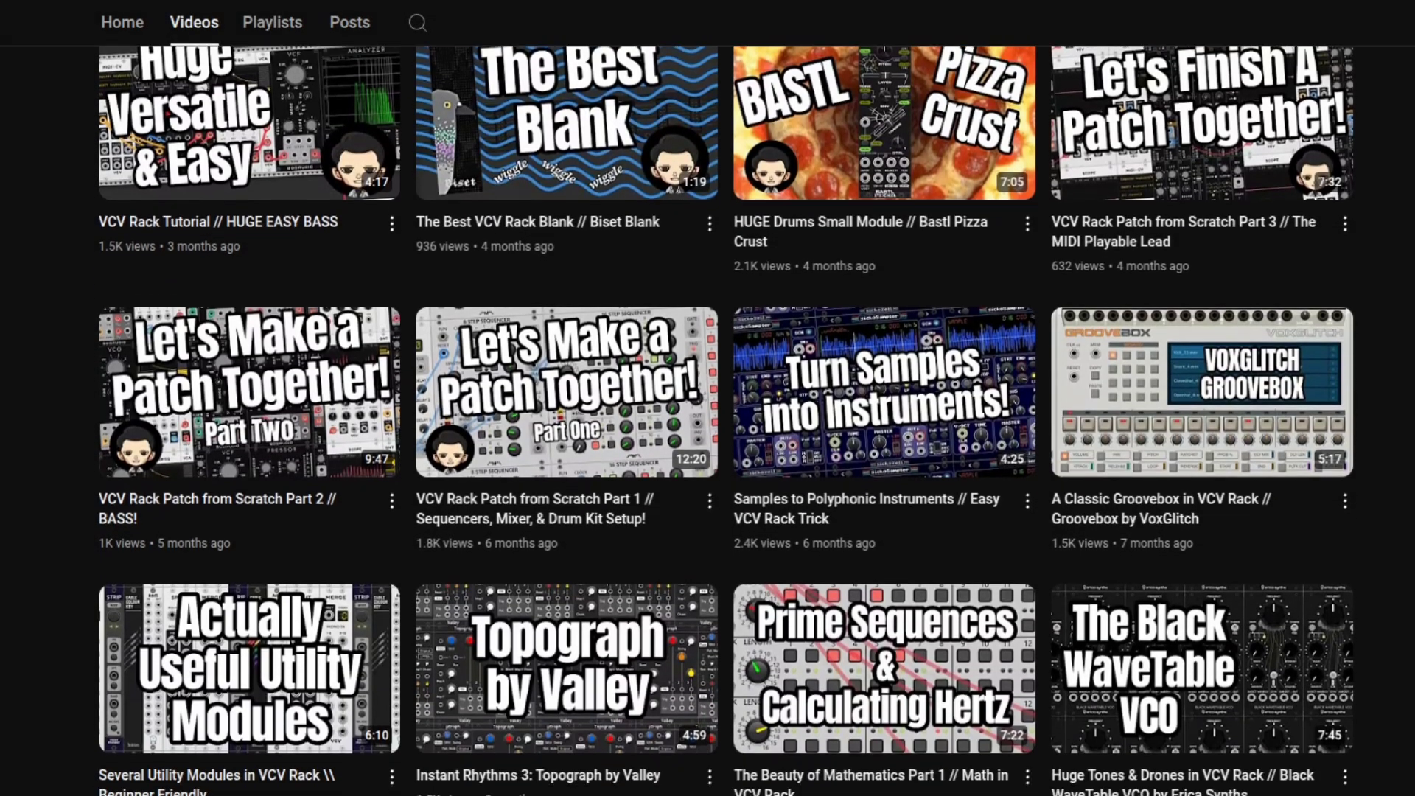
scroll(726, 413, "down", 2)
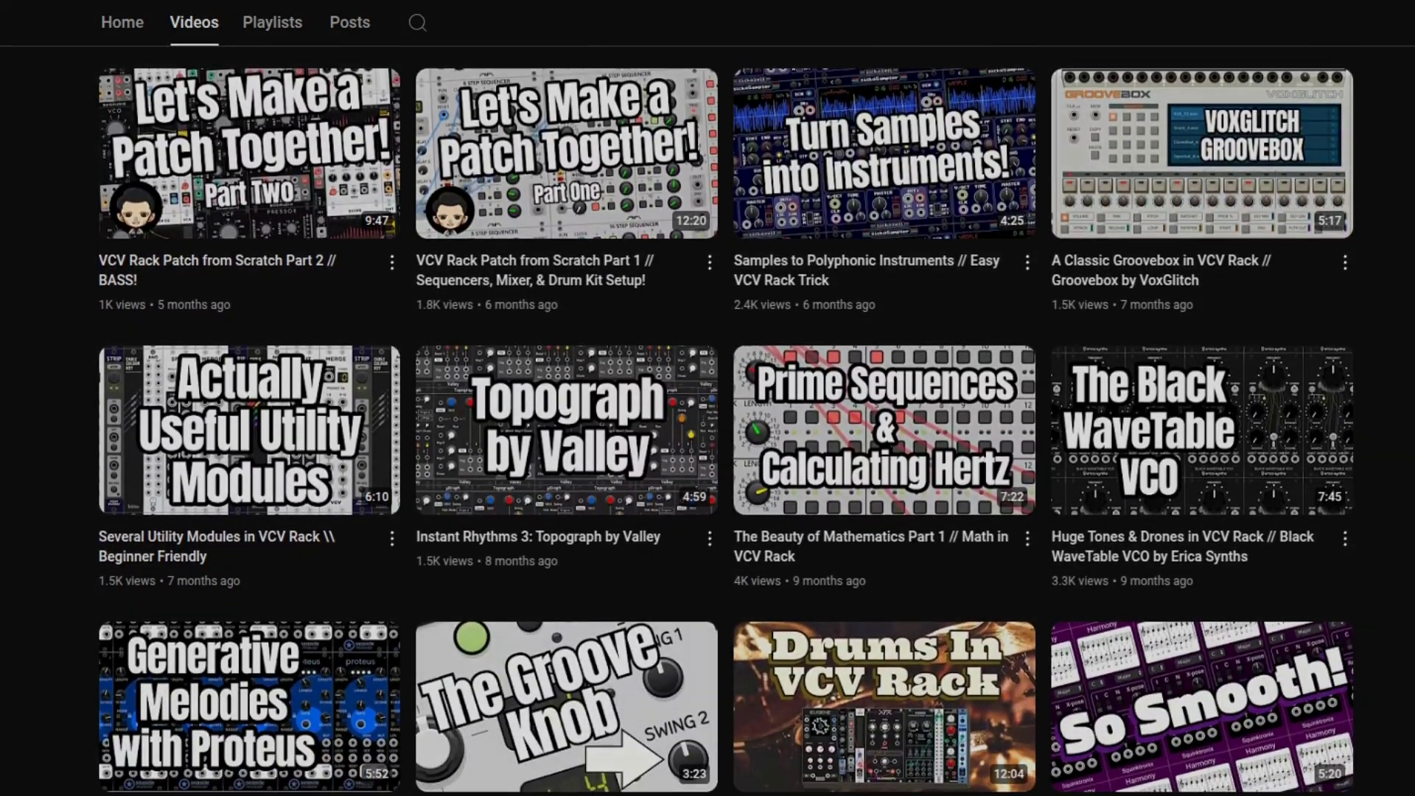